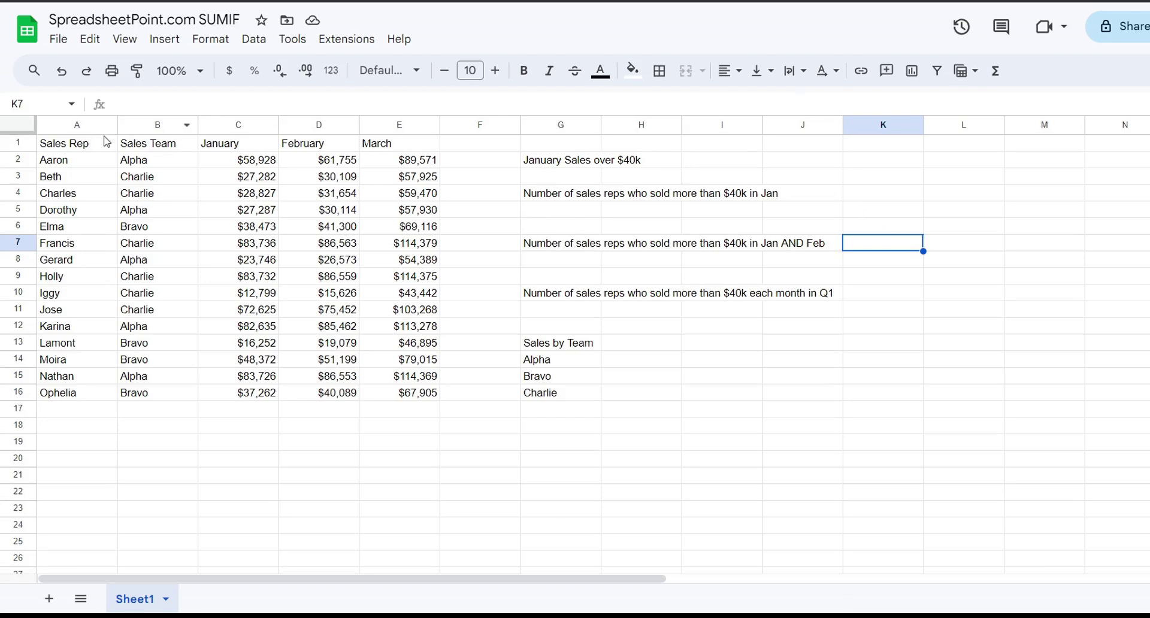
Step: Highlight the Sales Rep, Sales Team and January–March sales columns to review the data
{"action": "left_click_drag", "start_coordinate": [70, 149], "coordinate": [70, 396]}
{"action": "left_click_drag", "start_coordinate": [132, 147], "coordinate": [161, 392]}
{"action": "left_click_drag", "start_coordinate": [248, 160], "coordinate": [420, 402]}
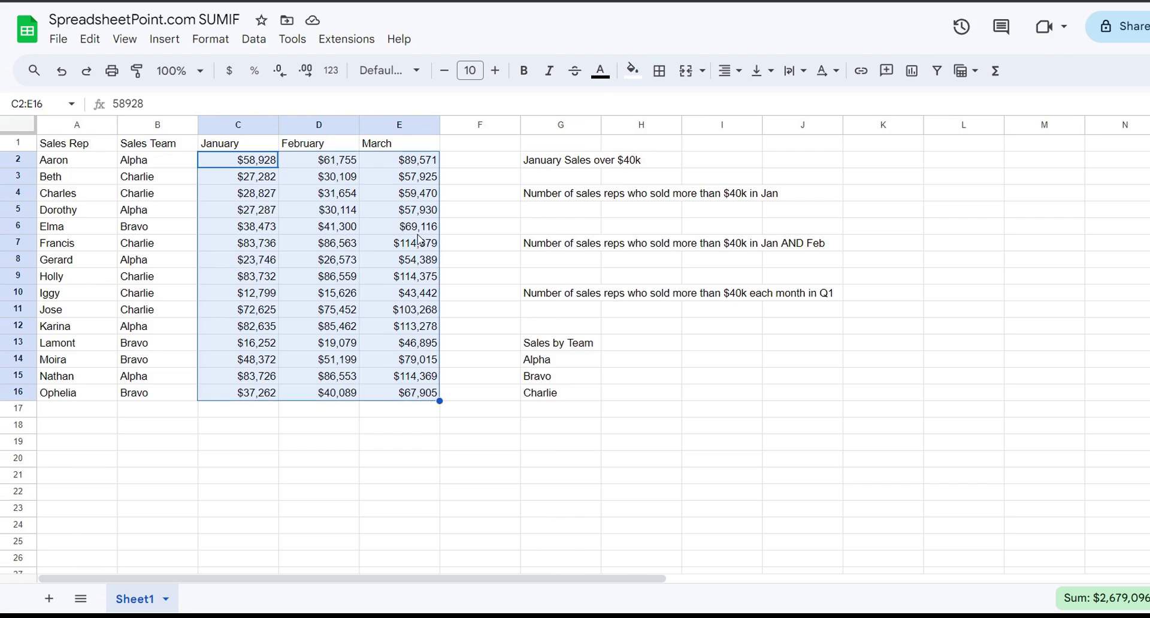
Step: Enter =sumif(C2:C16, ">40000") in G3 to total January sales over $40k
{"action": "left_click", "coordinate": [566, 177]}
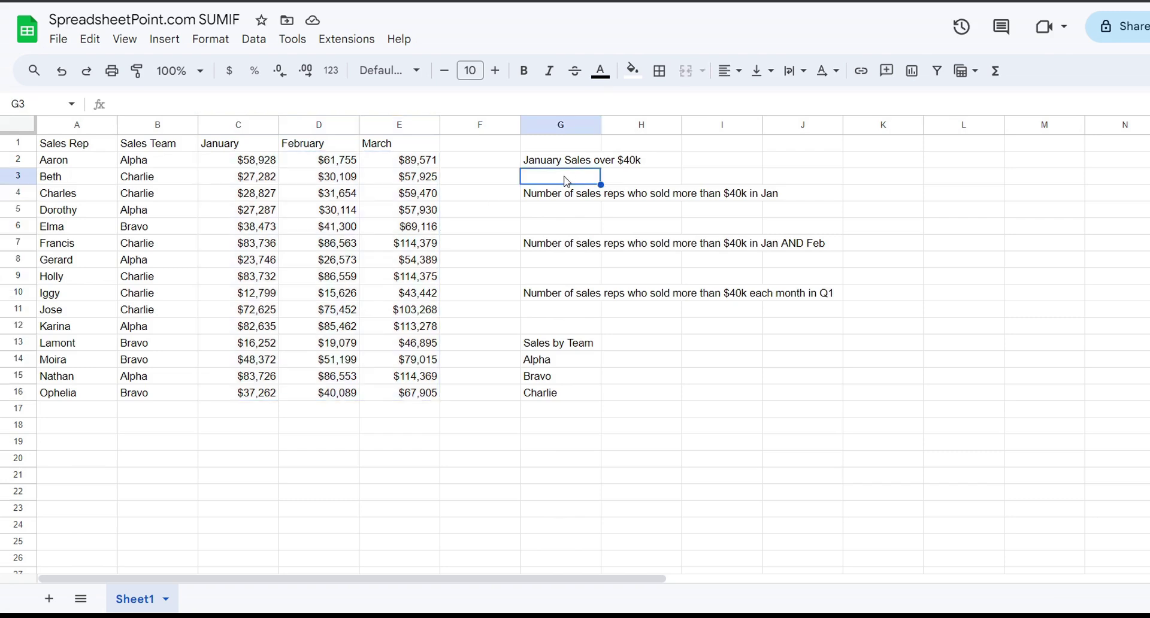
{"action": "type", "text": "=sumif("}
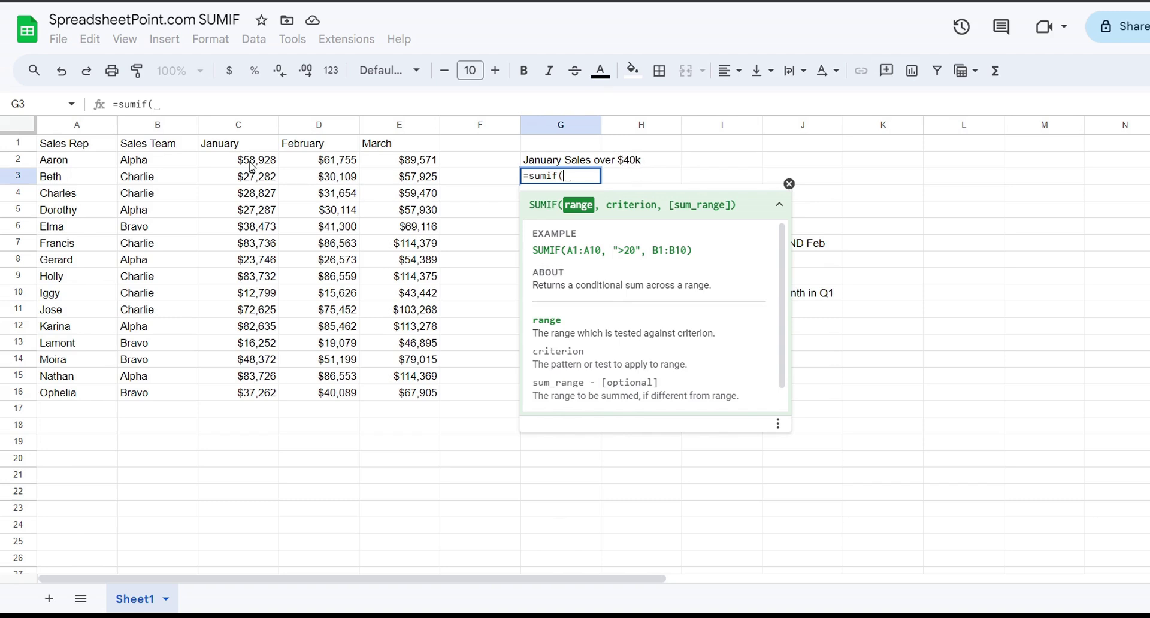
{"action": "left_click_drag", "start_coordinate": [251, 167], "coordinate": [256, 395]}
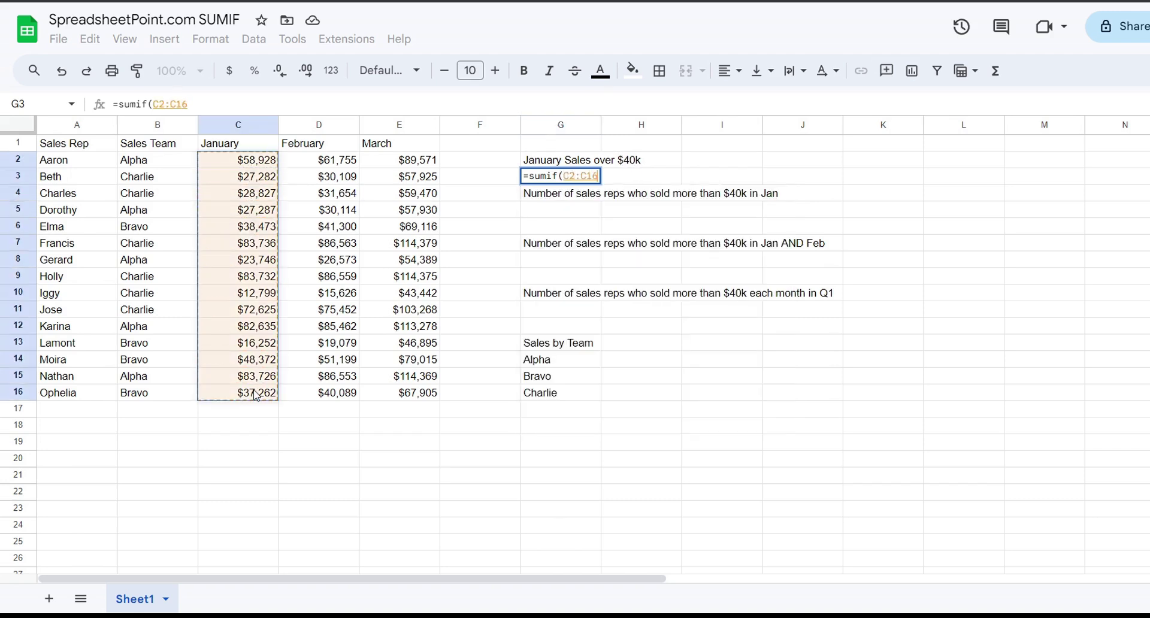
{"action": "type", "text": ", "}
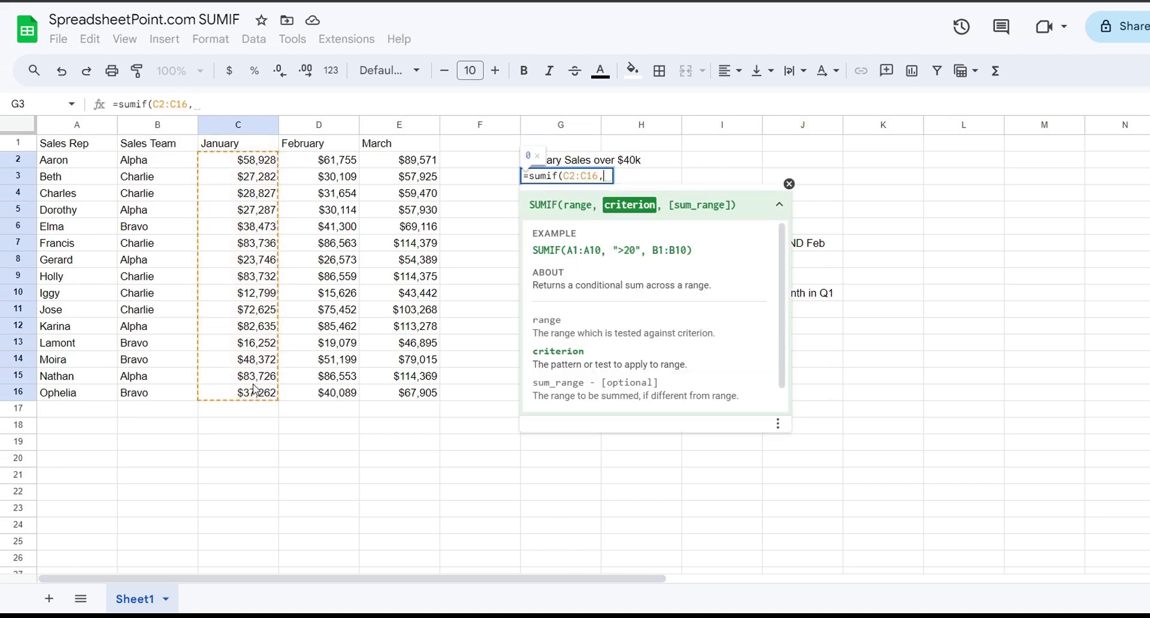
{"action": "type", "text": "\""}
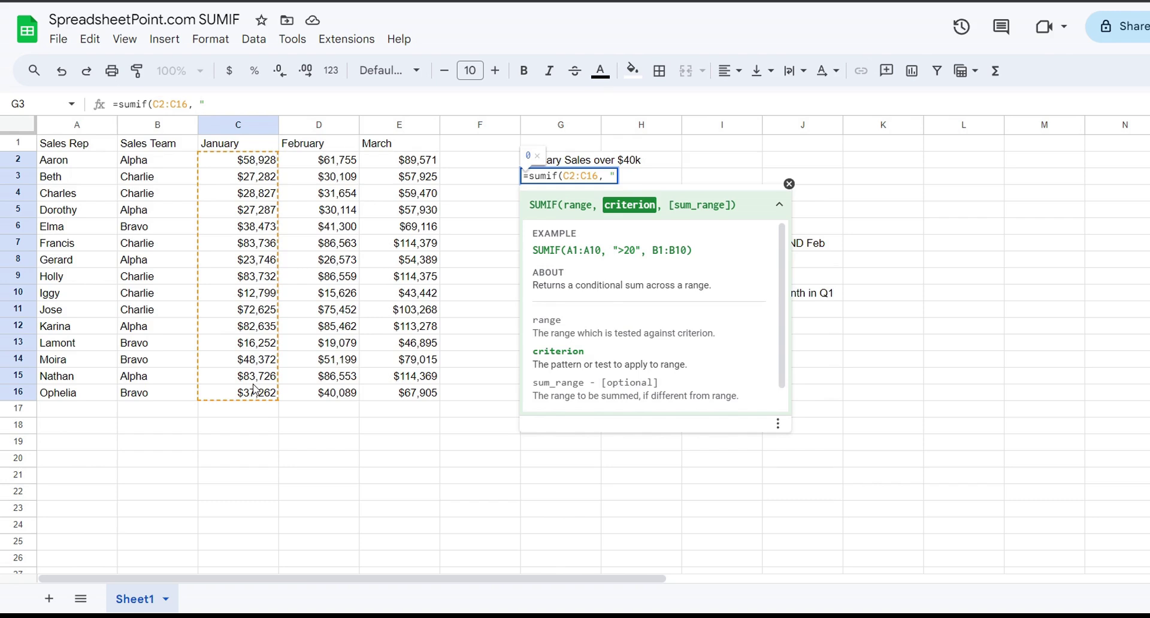
{"action": "type", "text": ">40000\""}
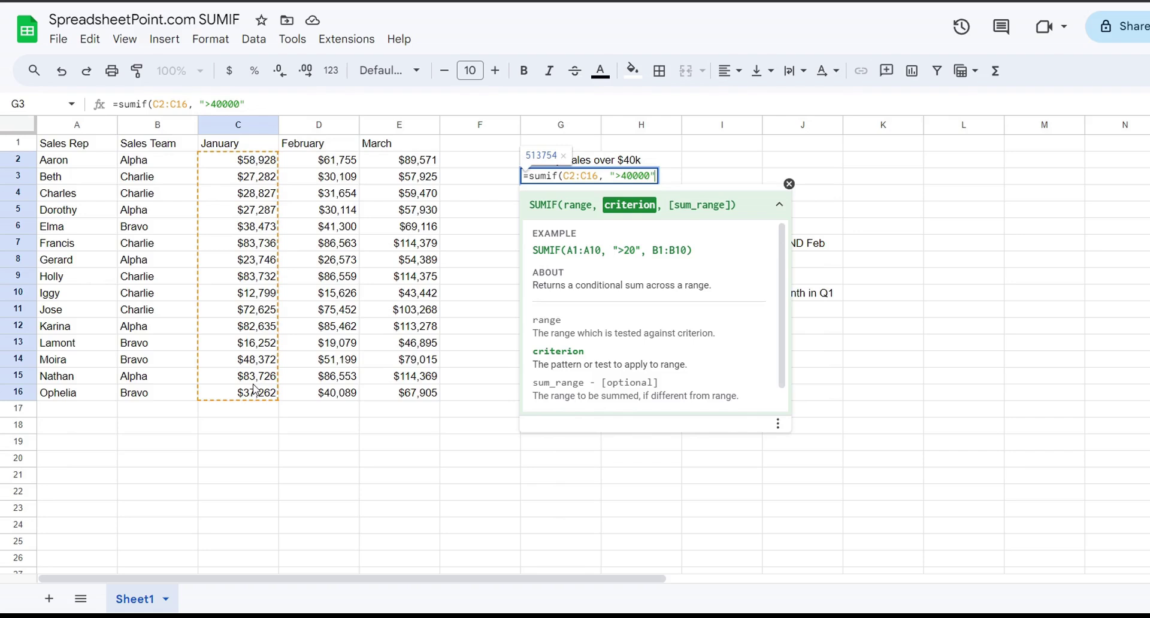
{"action": "key", "text": "Return"}
{"action": "key", "text": "Up"}
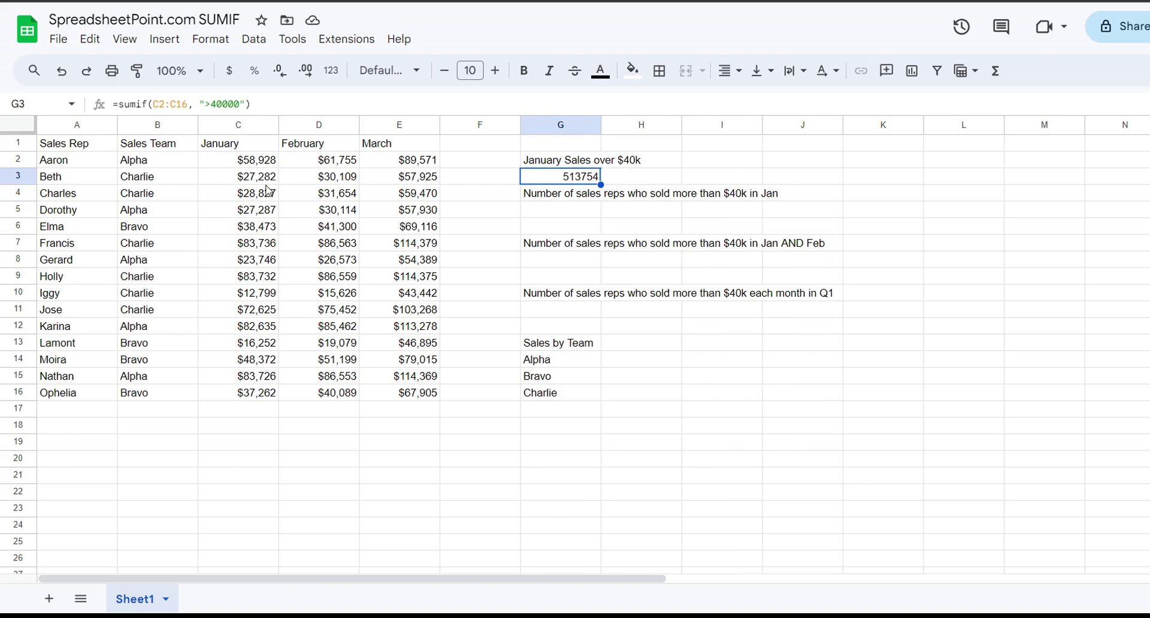
Step: Format the G3 total as currency with no decimals, showing $513,754
{"action": "left_click_drag", "start_coordinate": [264, 177], "coordinate": [264, 193]}
{"action": "left_click", "coordinate": [255, 208]}
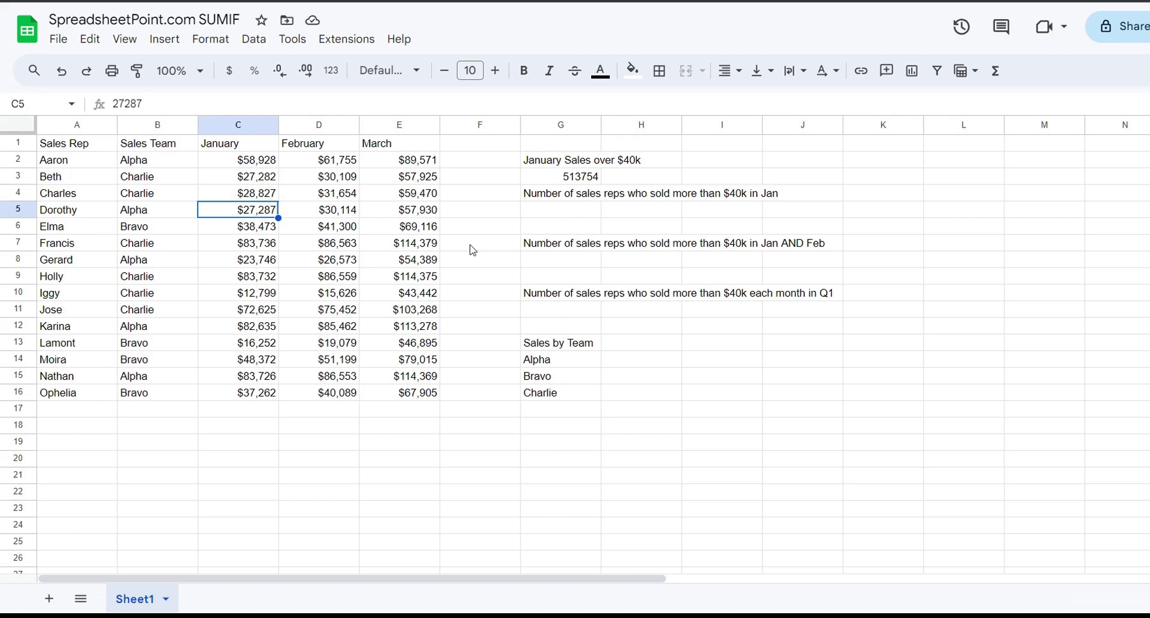
{"action": "left_click", "coordinate": [557, 177]}
{"action": "left_click", "coordinate": [238, 75]}
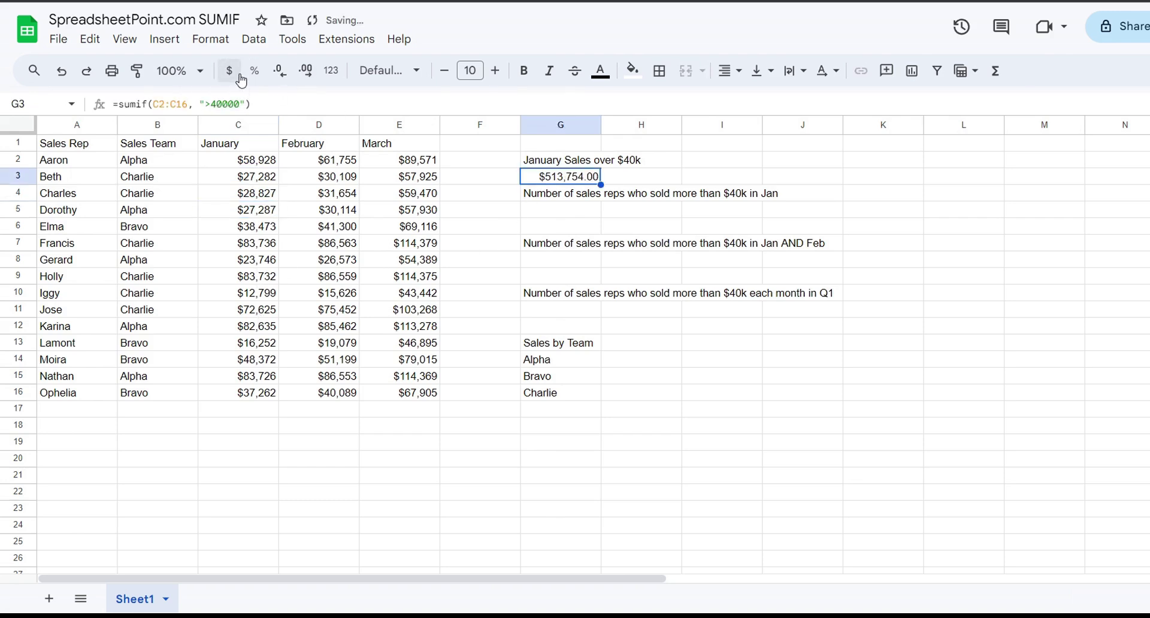
{"action": "left_click", "coordinate": [280, 71]}
{"action": "left_click", "coordinate": [280, 71]}
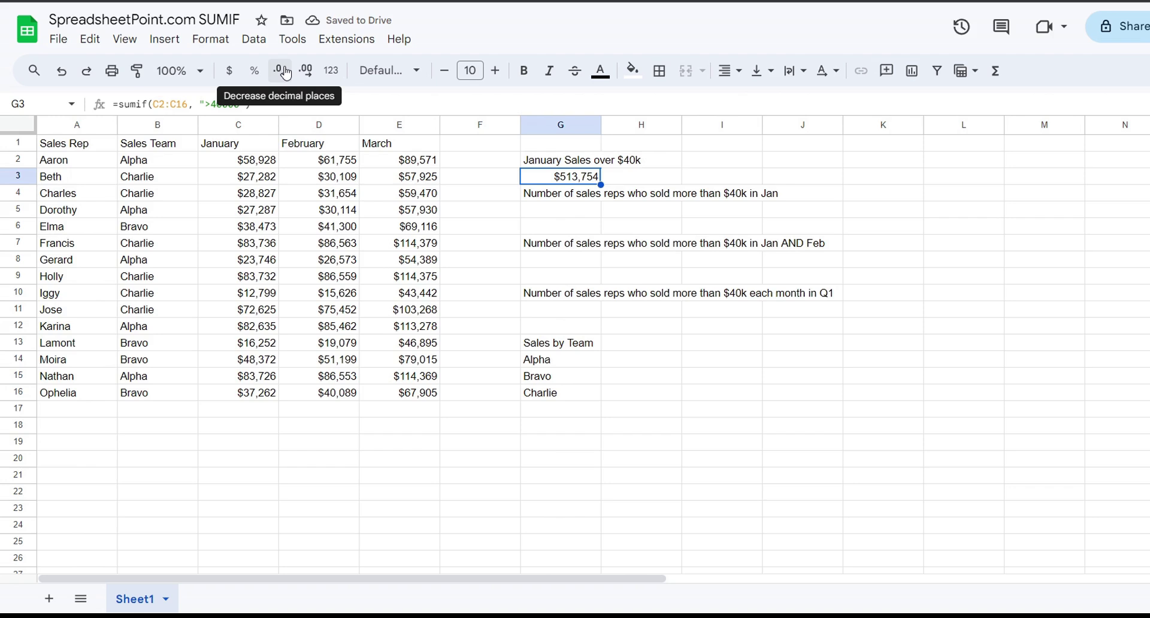
{"action": "left_click", "coordinate": [577, 208]}
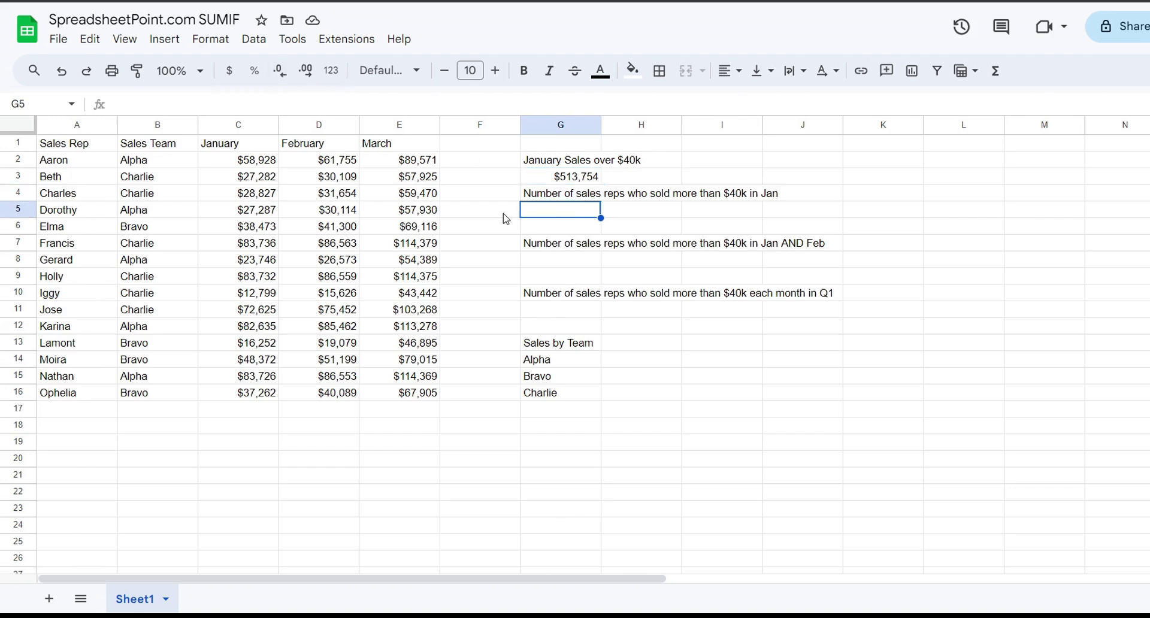
Step: Enter =countif(C2:C16,">40000") in G5, giving 7 reps over $40k in January
{"action": "type", "text": "="}
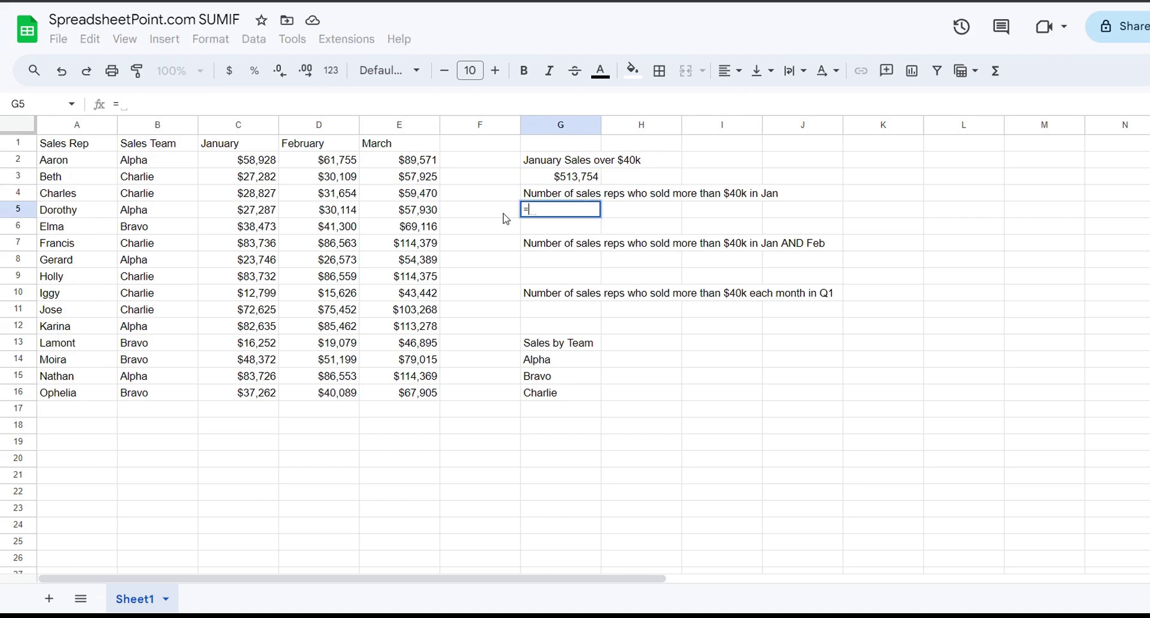
{"action": "type", "text": "countif"}
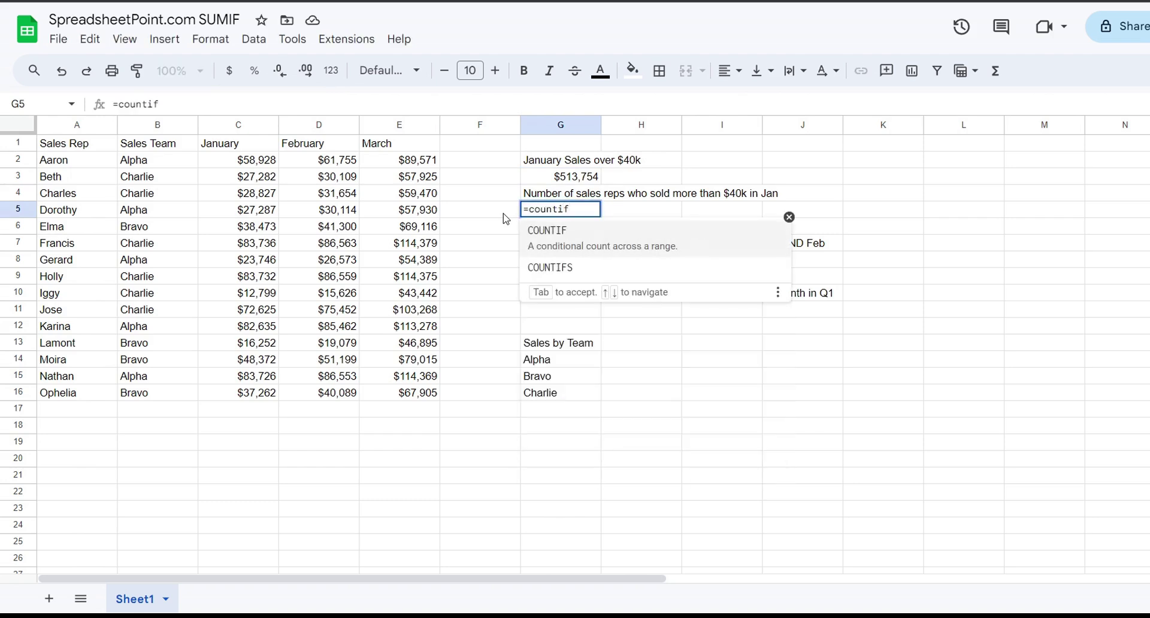
{"action": "type", "text": "("}
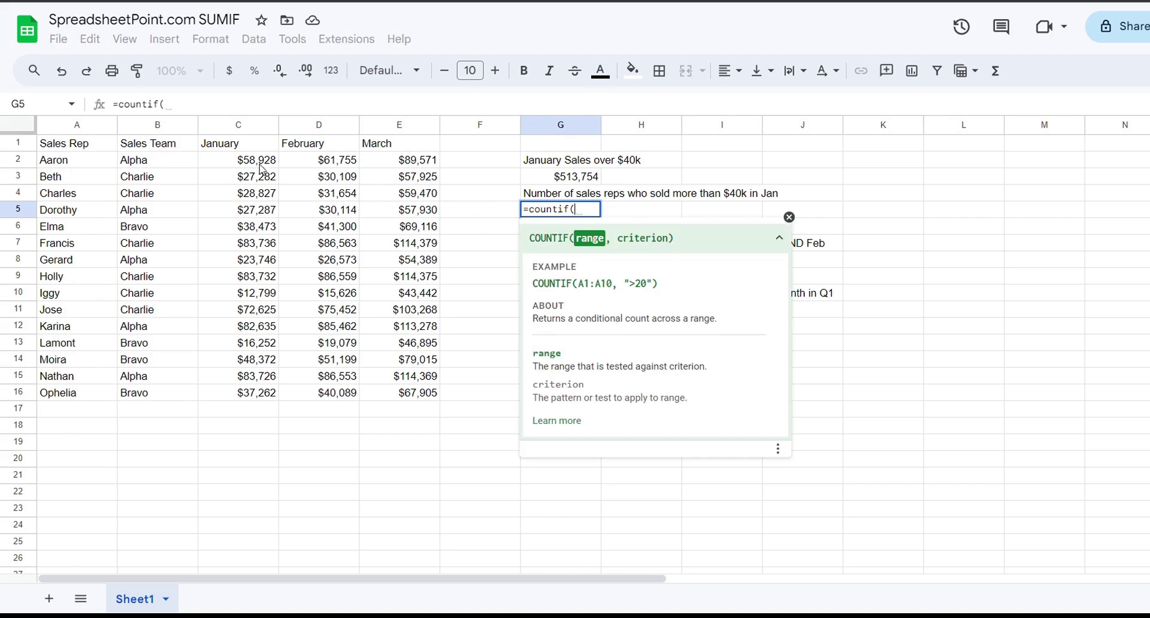
{"action": "left_click_drag", "start_coordinate": [261, 160], "coordinate": [265, 393]}
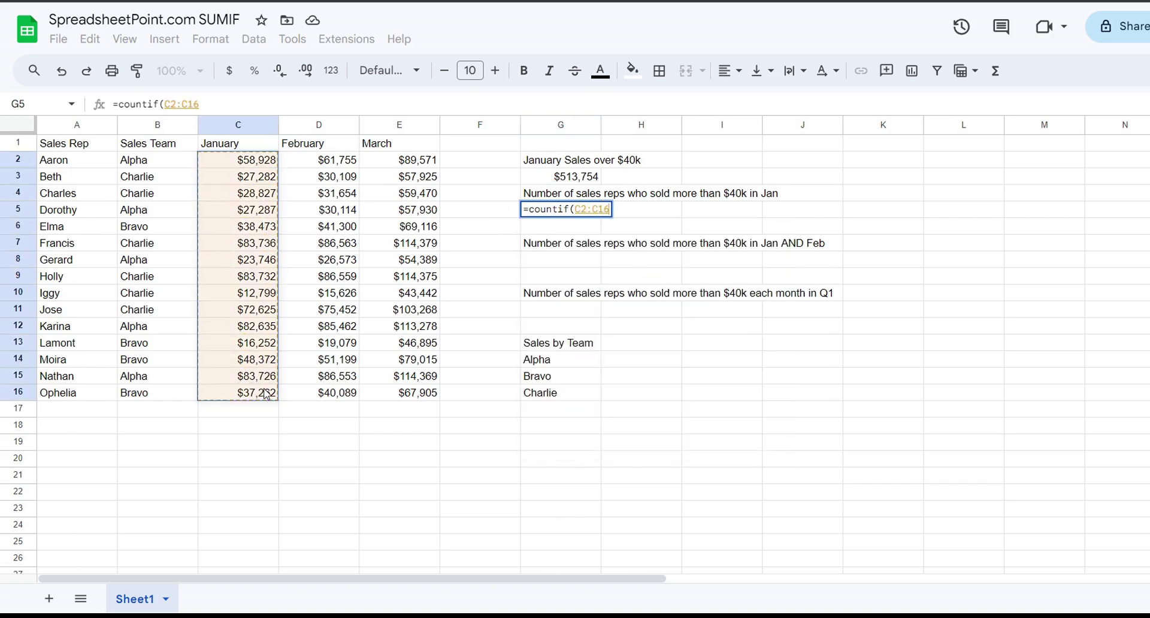
{"action": "type", "text": ",\">"}
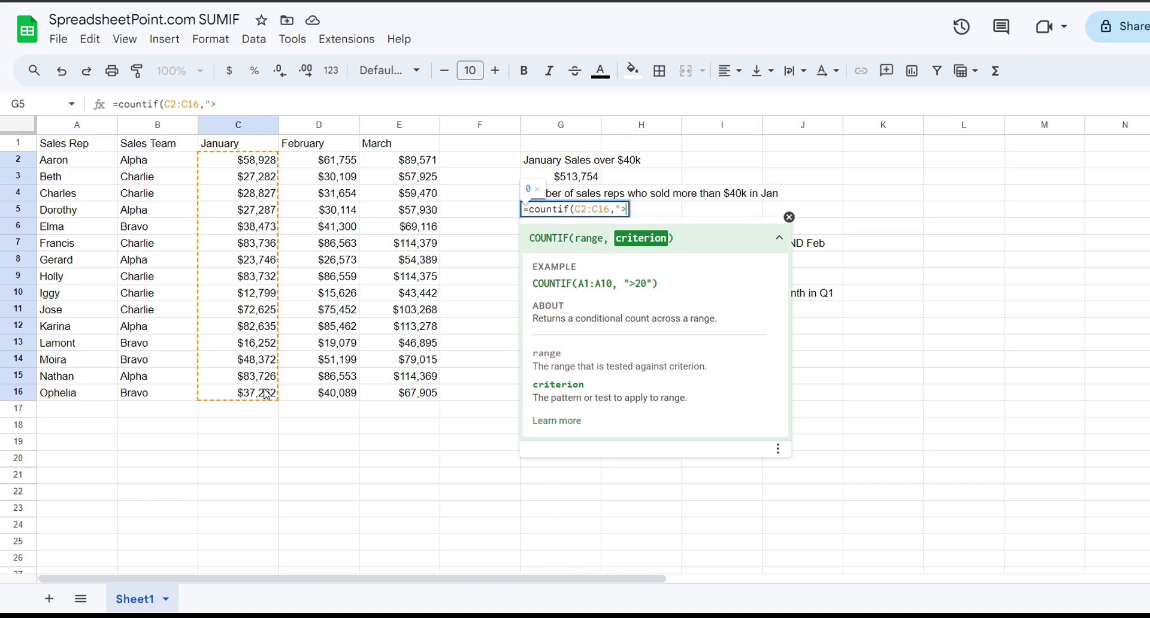
{"action": "type", "text": "40000\""}
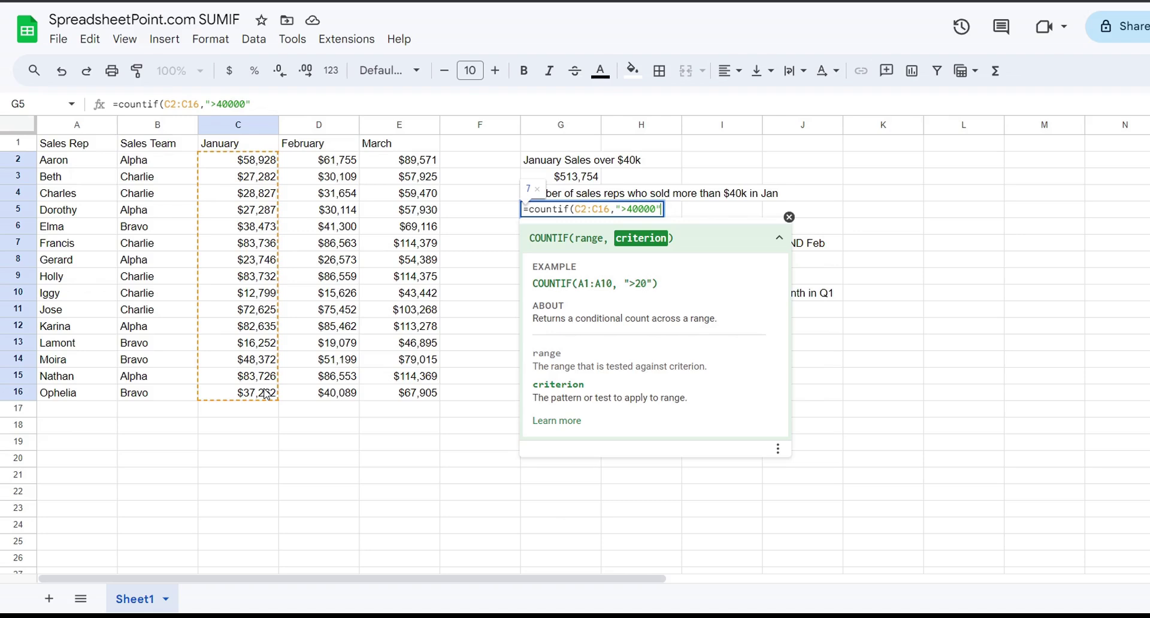
{"action": "key", "text": "Return"}
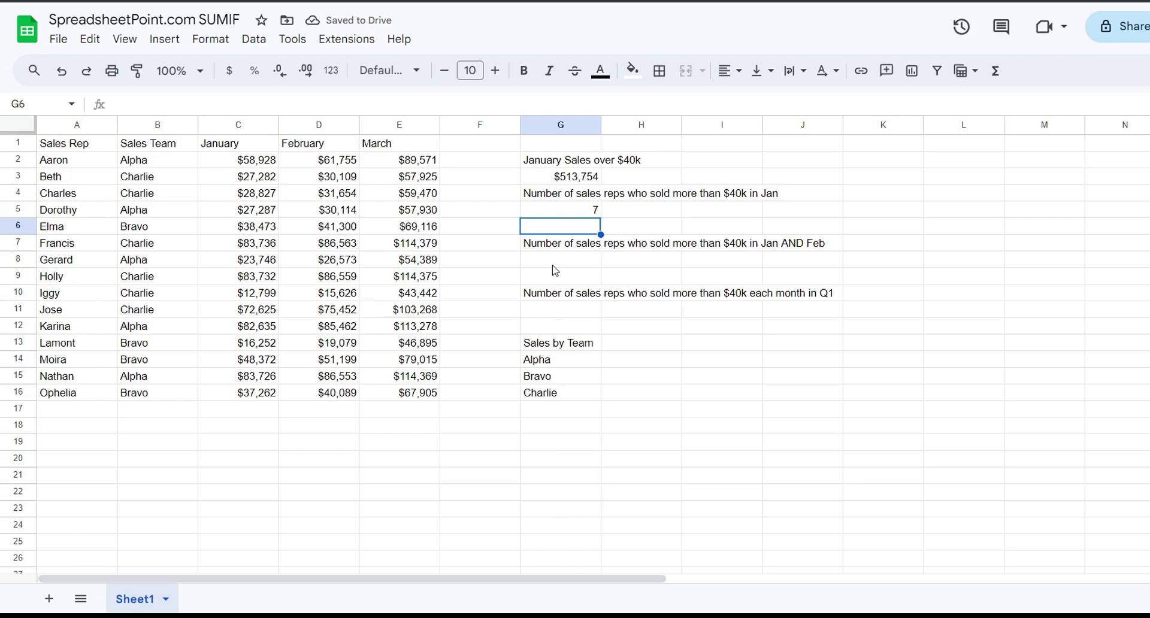
{"action": "left_click", "coordinate": [568, 211]}
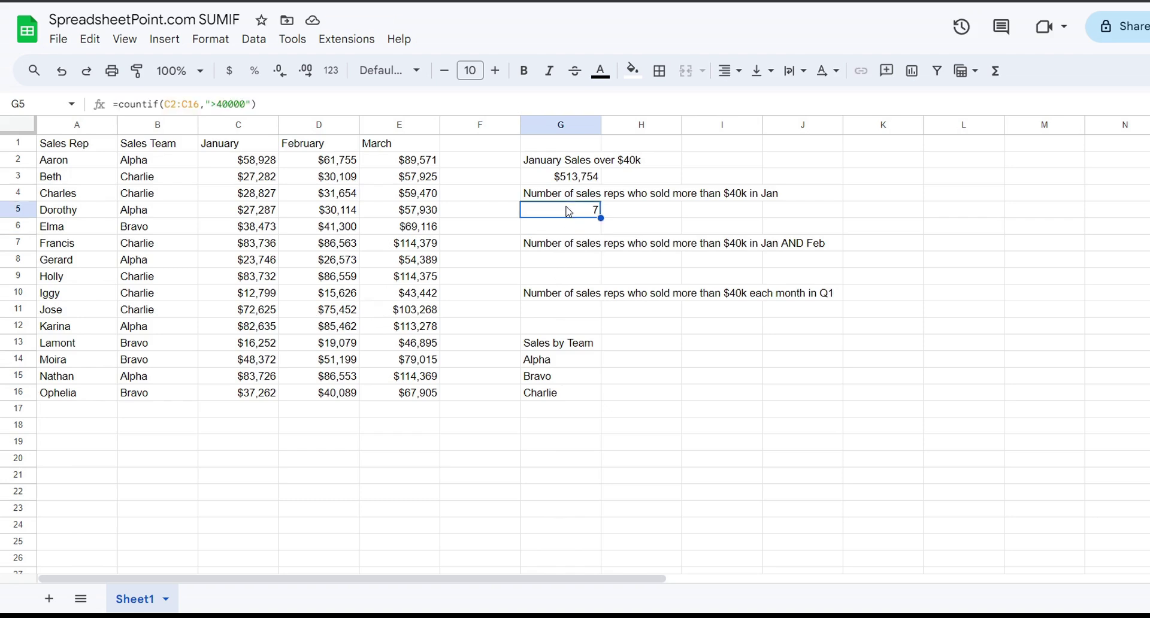
{"action": "left_click", "coordinate": [255, 164]}
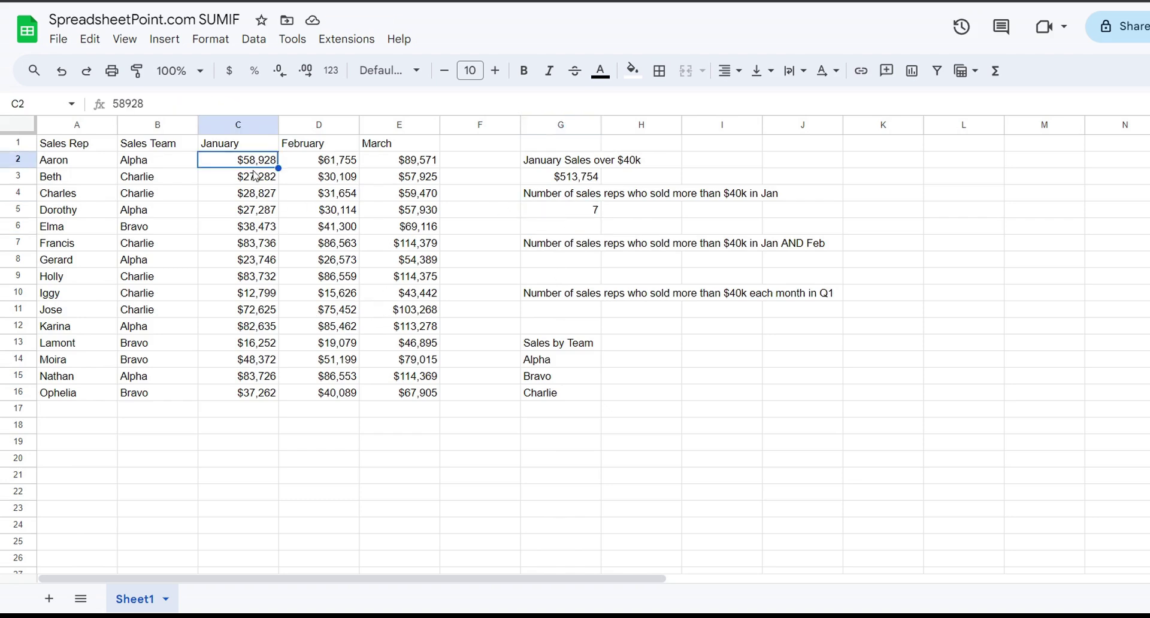
{"action": "left_click", "coordinate": [258, 244], "text": "ctrl"}
{"action": "left_click", "coordinate": [254, 277], "text": "ctrl"}
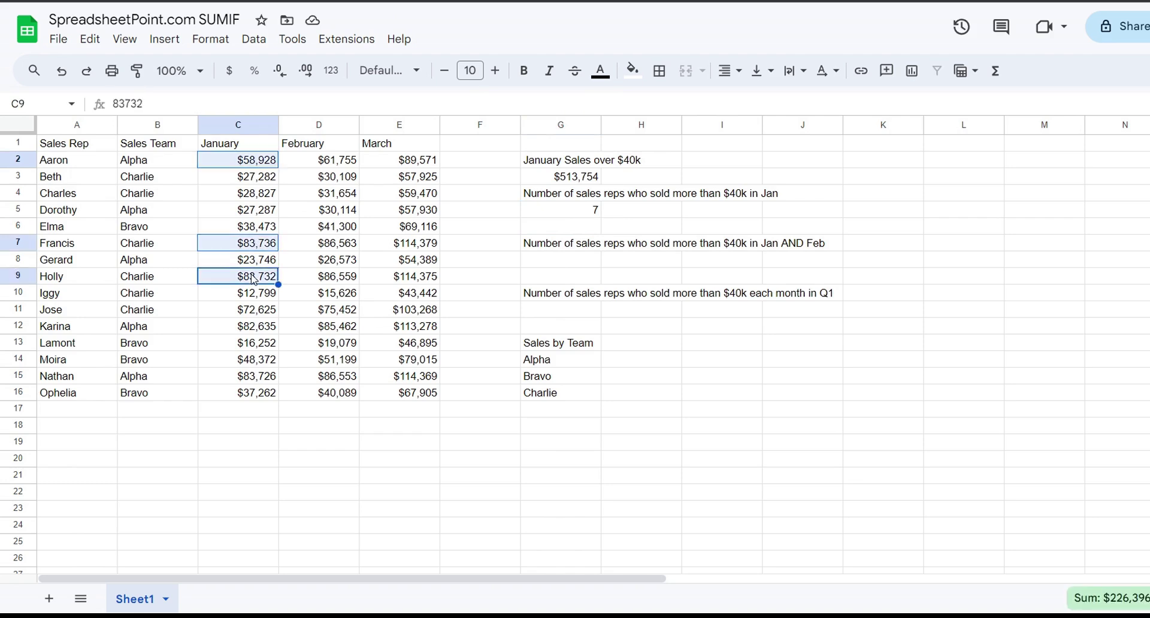
{"action": "left_click", "coordinate": [256, 312], "text": "ctrl"}
{"action": "left_click", "coordinate": [256, 326], "text": "ctrl"}
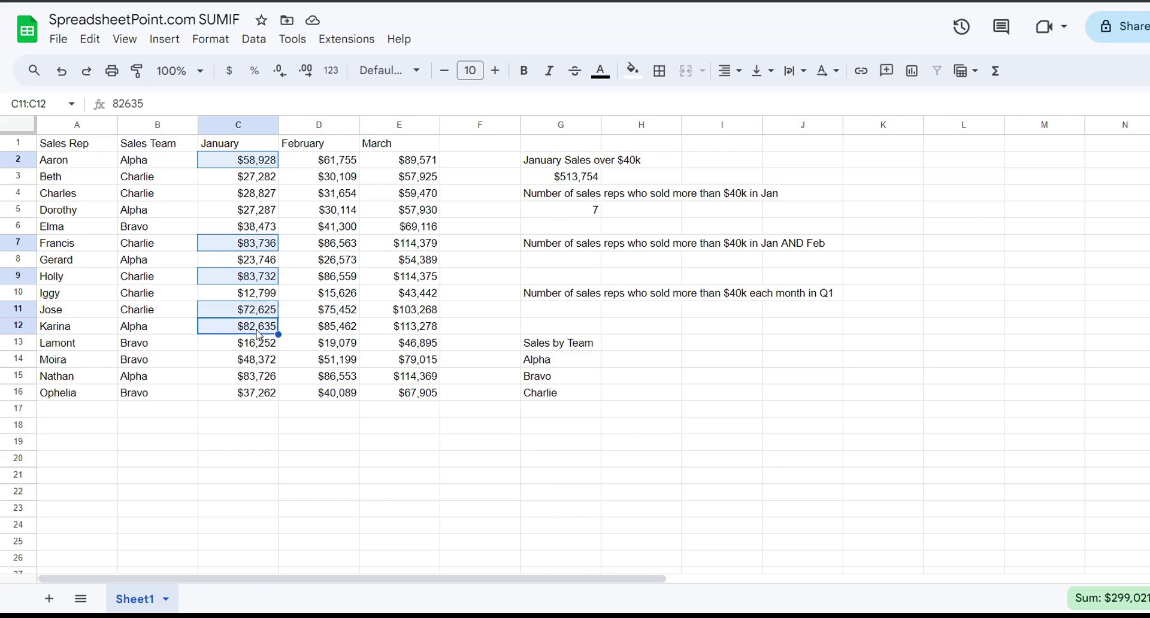
{"action": "left_click", "coordinate": [259, 361], "text": "ctrl"}
{"action": "left_click", "coordinate": [259, 377], "text": "ctrl"}
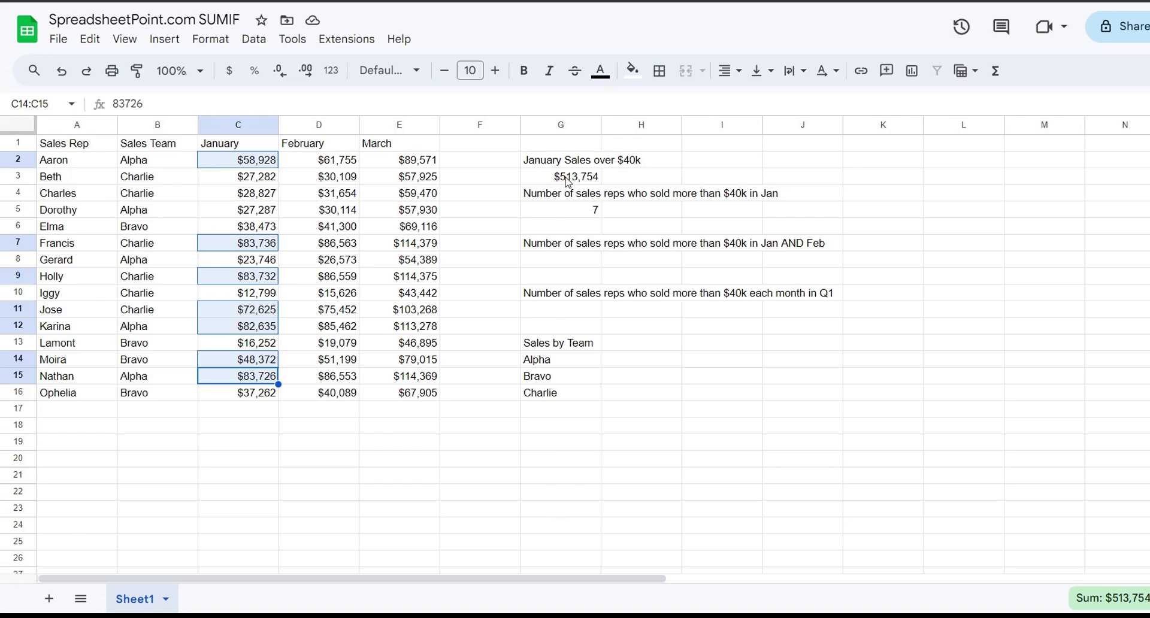
{"action": "left_click", "coordinate": [640, 366]}
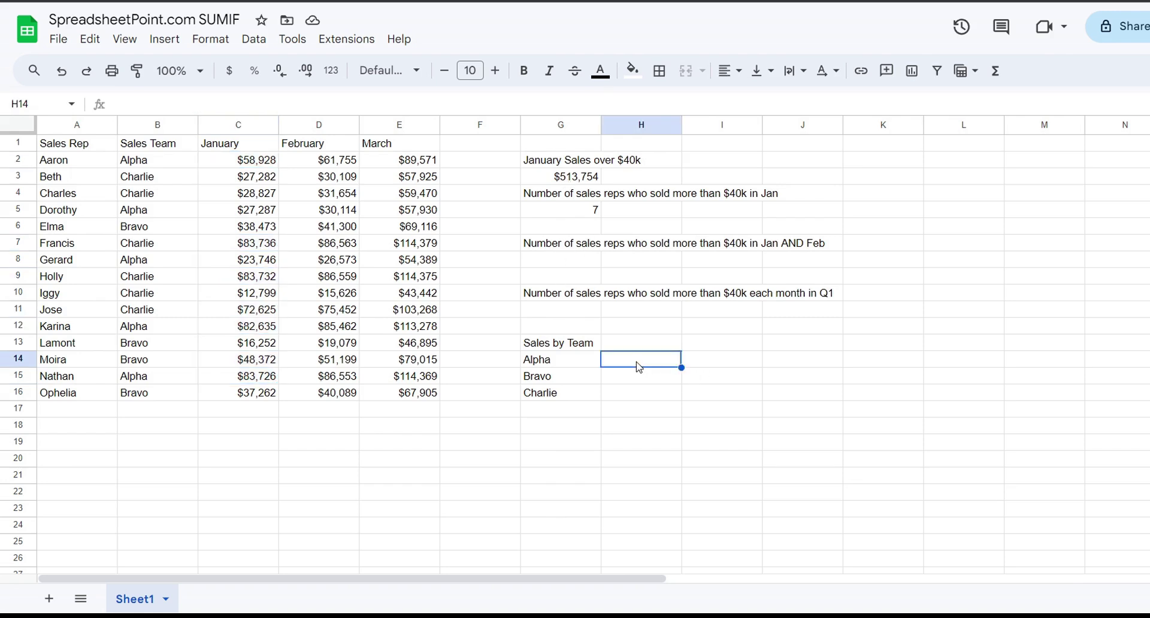
Step: Enter =sumif(B2:B16,"=Alpha", C2:C16) in H14, giving Alpha's January total $276,322.00
{"action": "type", "text": "="}
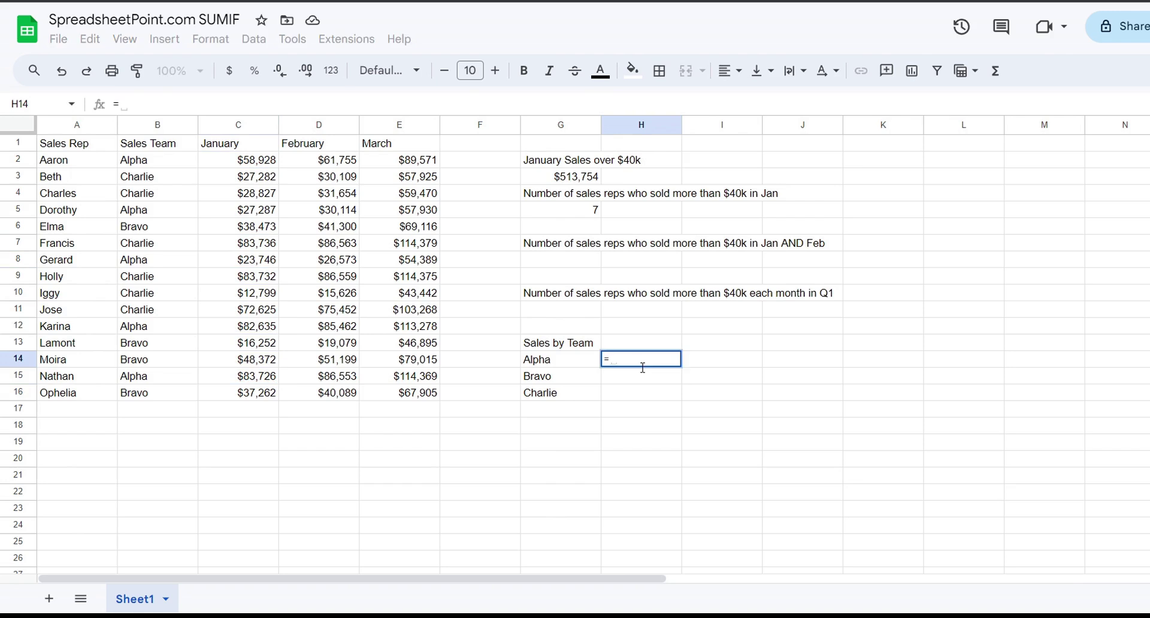
{"action": "type", "text": "sumif("}
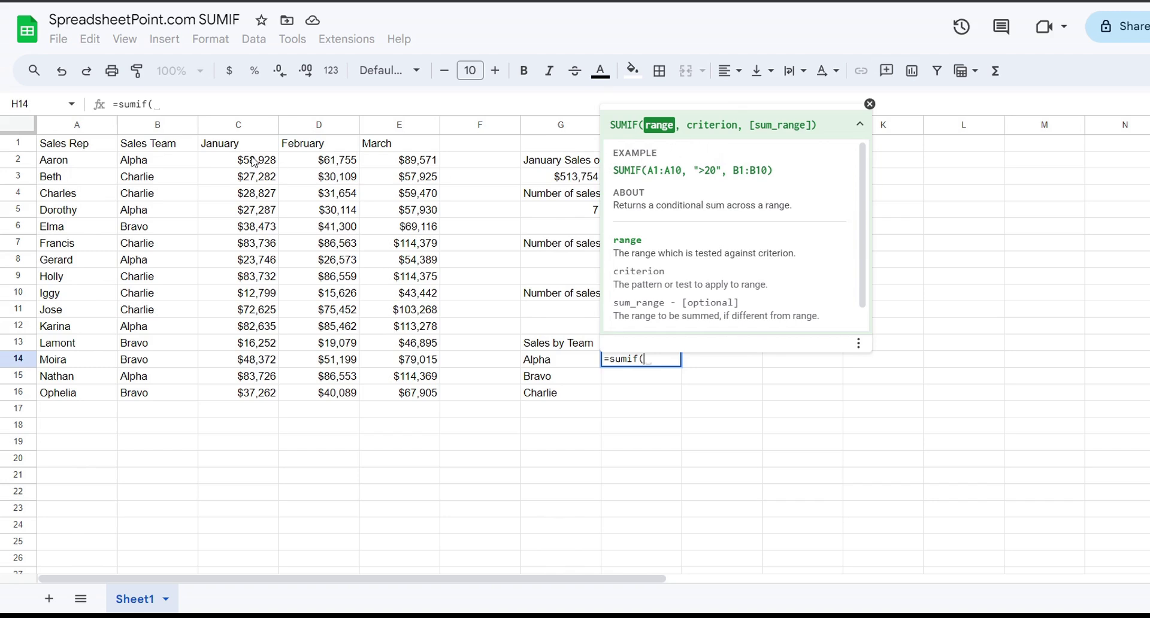
{"action": "left_click_drag", "start_coordinate": [171, 159], "coordinate": [176, 406]}
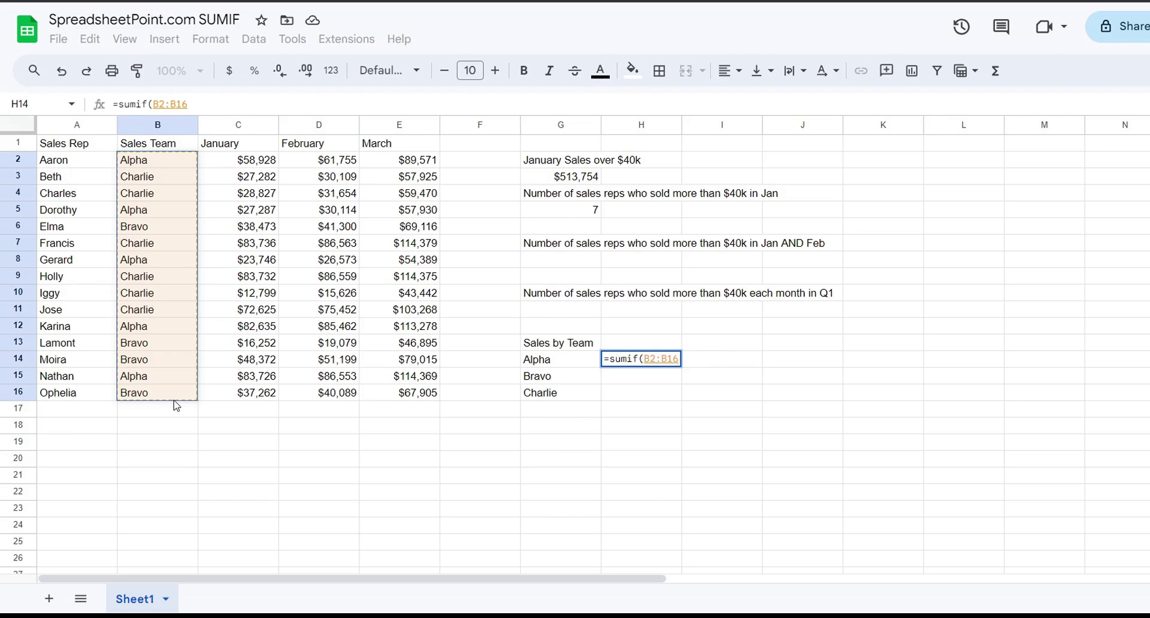
{"action": "type", "text": ","}
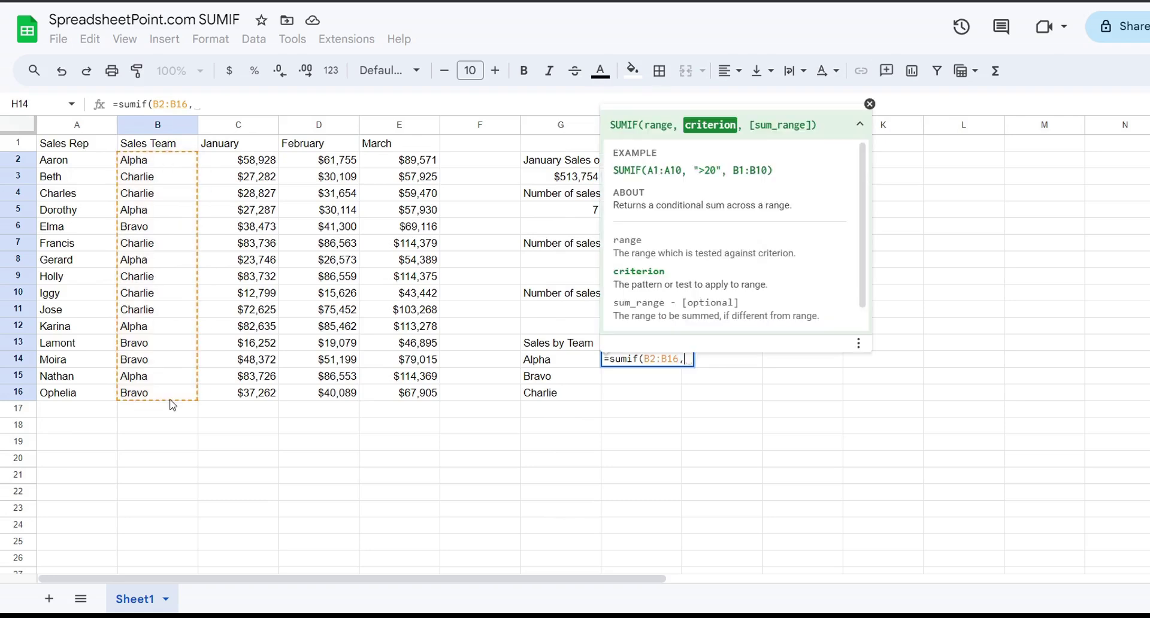
{"action": "type", "text": "\"="}
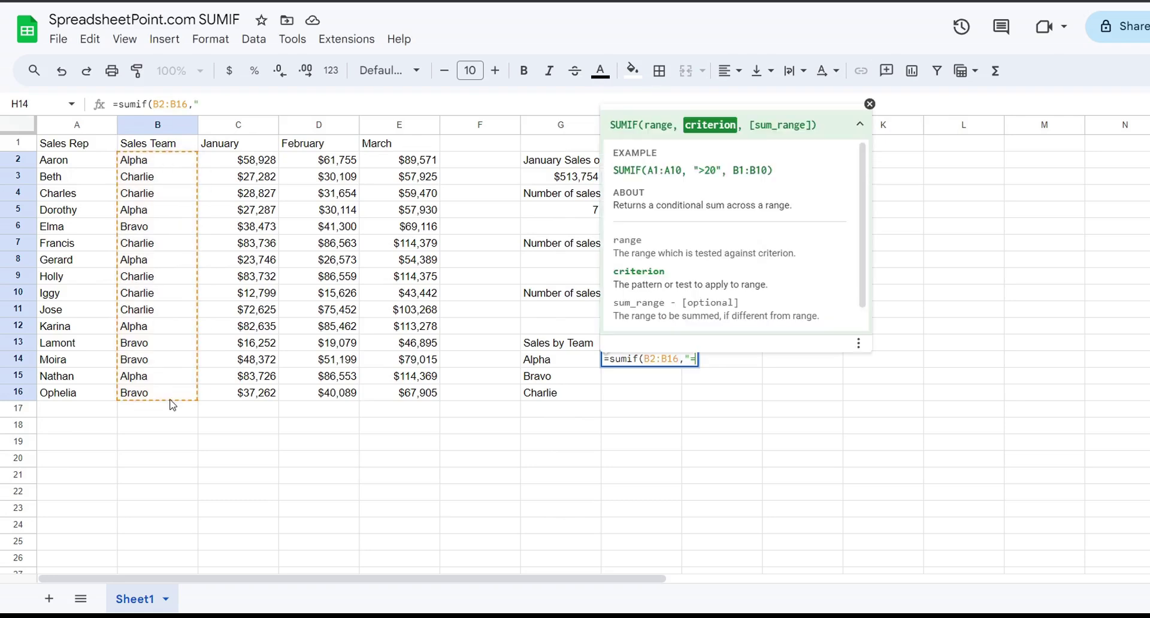
{"action": "left_click", "coordinate": [174, 161]}
{"action": "left_click", "coordinate": [626, 363]}
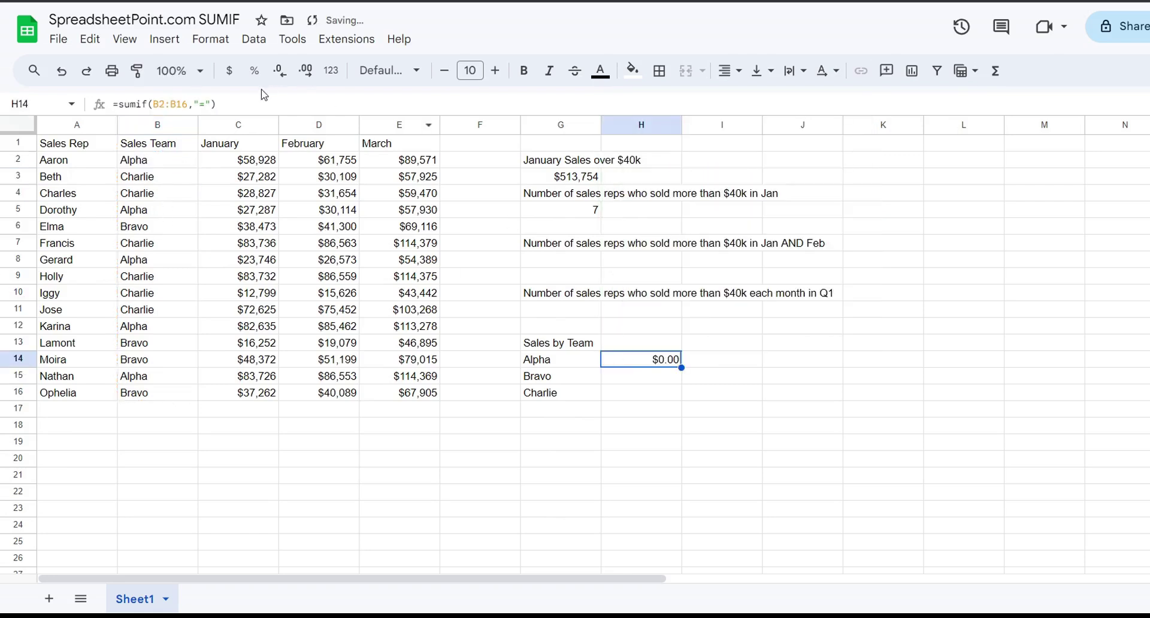
{"action": "left_click", "coordinate": [206, 106]}
{"action": "type", "text": "Alpho"}
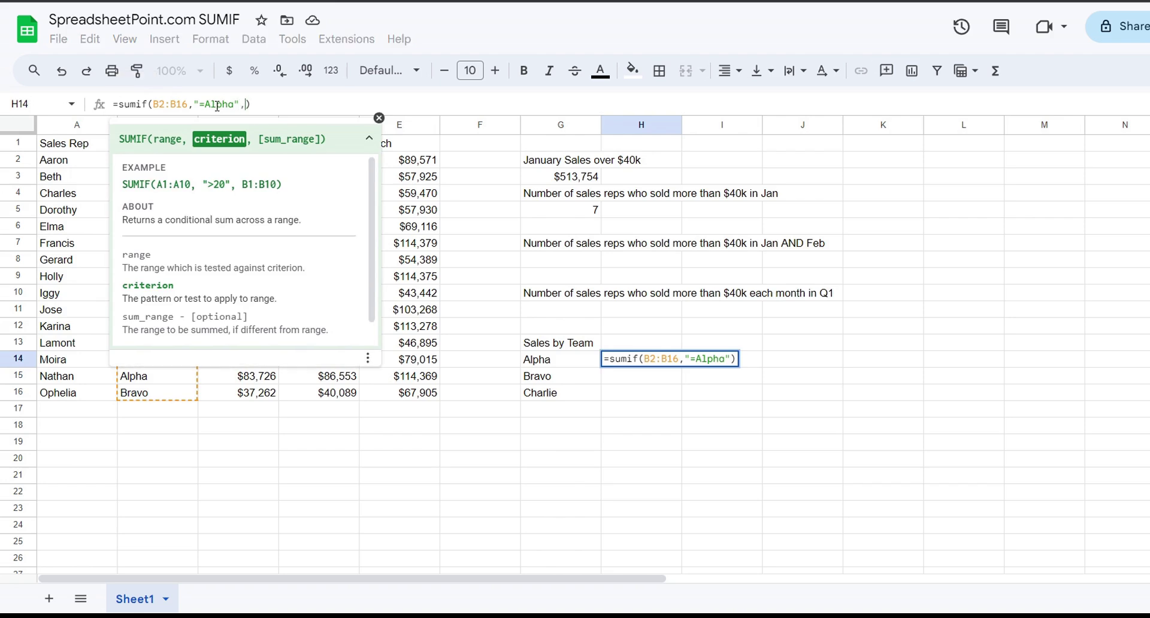
{"action": "key", "text": "Right"}
{"action": "type", "text": ","}
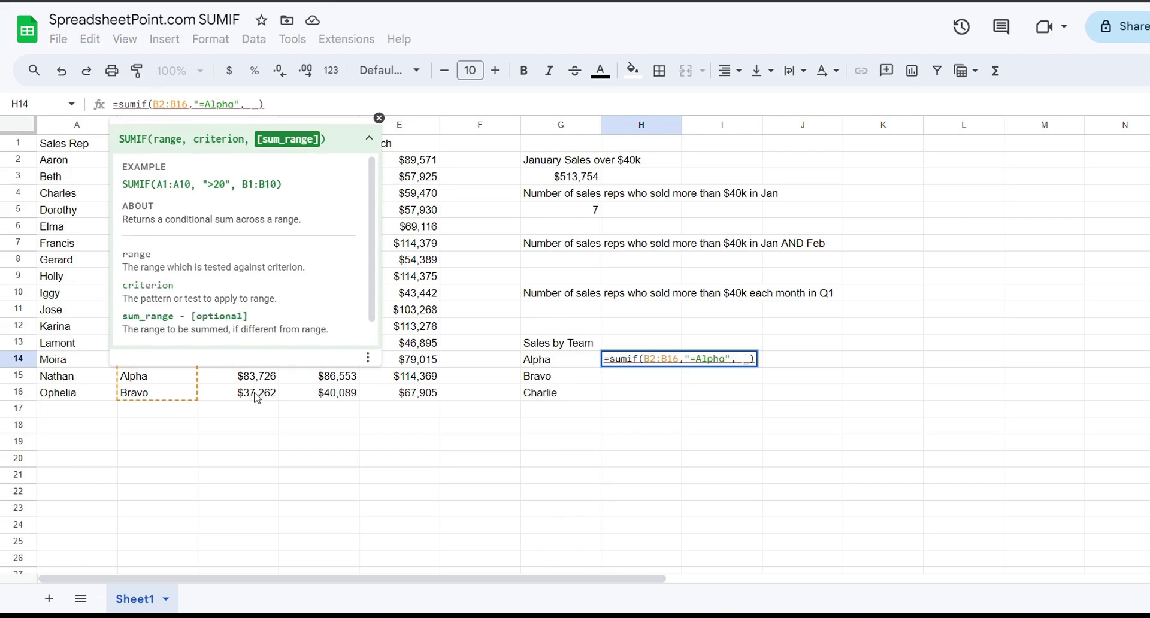
{"action": "left_click_drag", "start_coordinate": [258, 393], "coordinate": [242, 166]}
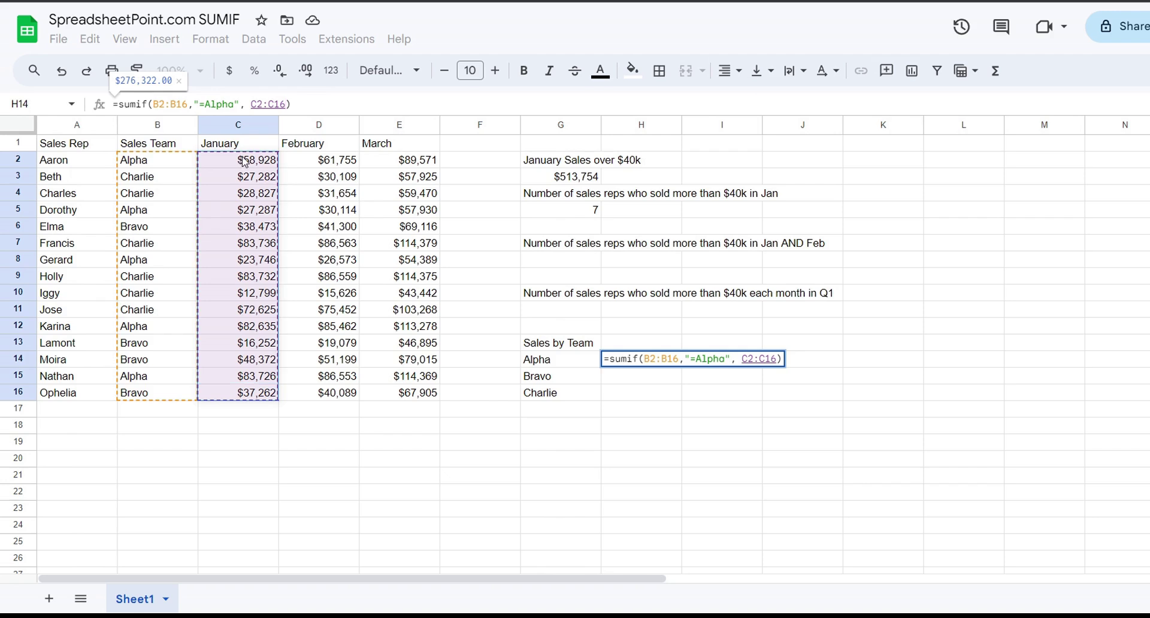
{"action": "key", "text": "Return"}
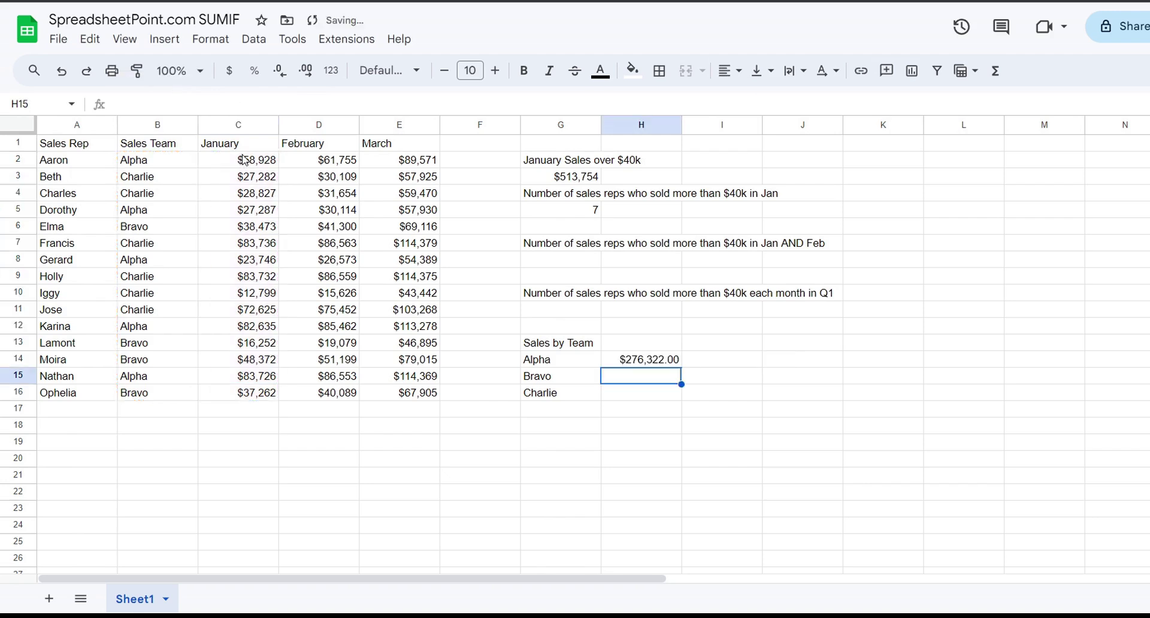
Step: Inspect H14's formula and highlight the February and March sales figures
{"action": "left_click", "coordinate": [642, 359]}
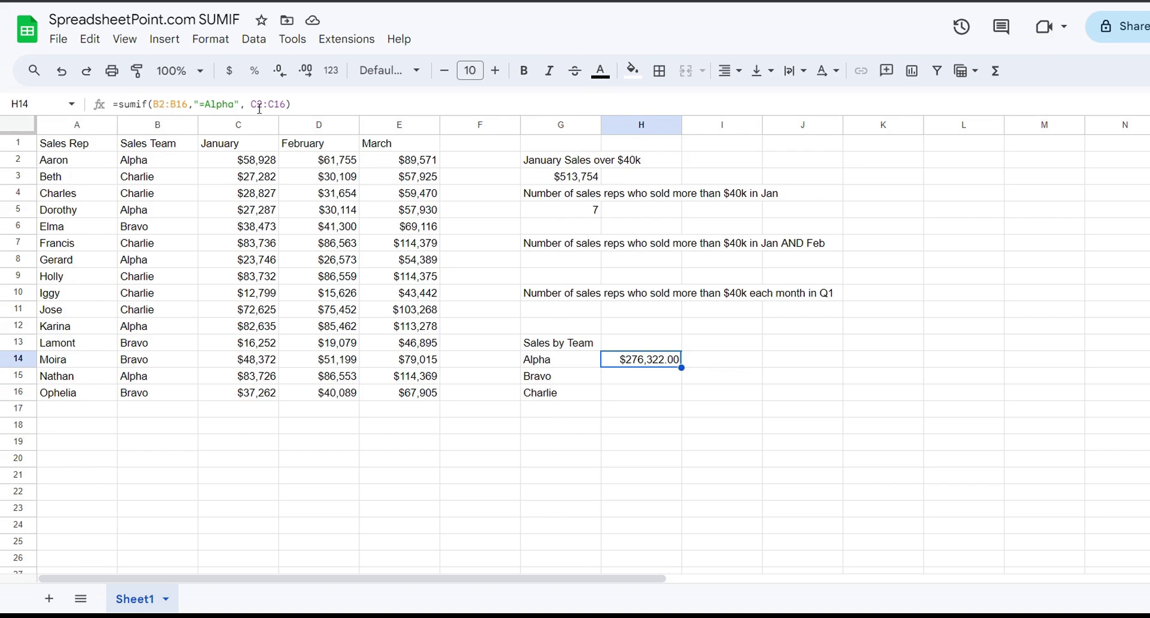
{"action": "left_click_drag", "start_coordinate": [306, 160], "coordinate": [341, 374]}
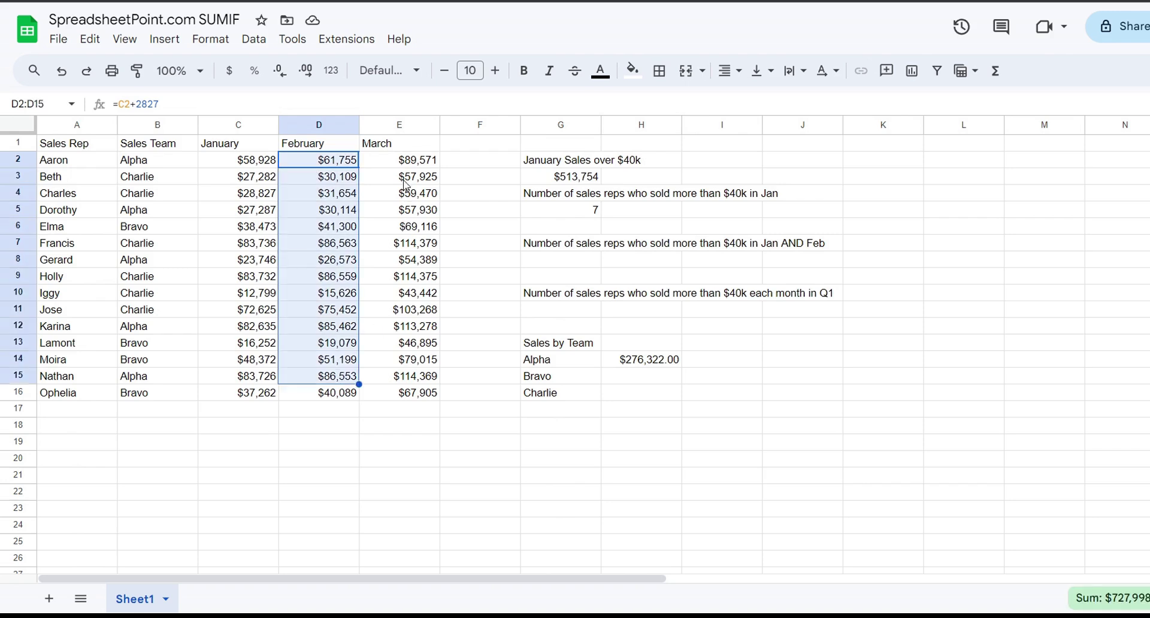
{"action": "left_click_drag", "start_coordinate": [399, 160], "coordinate": [399, 347]}
{"action": "left_click", "coordinate": [346, 178]}
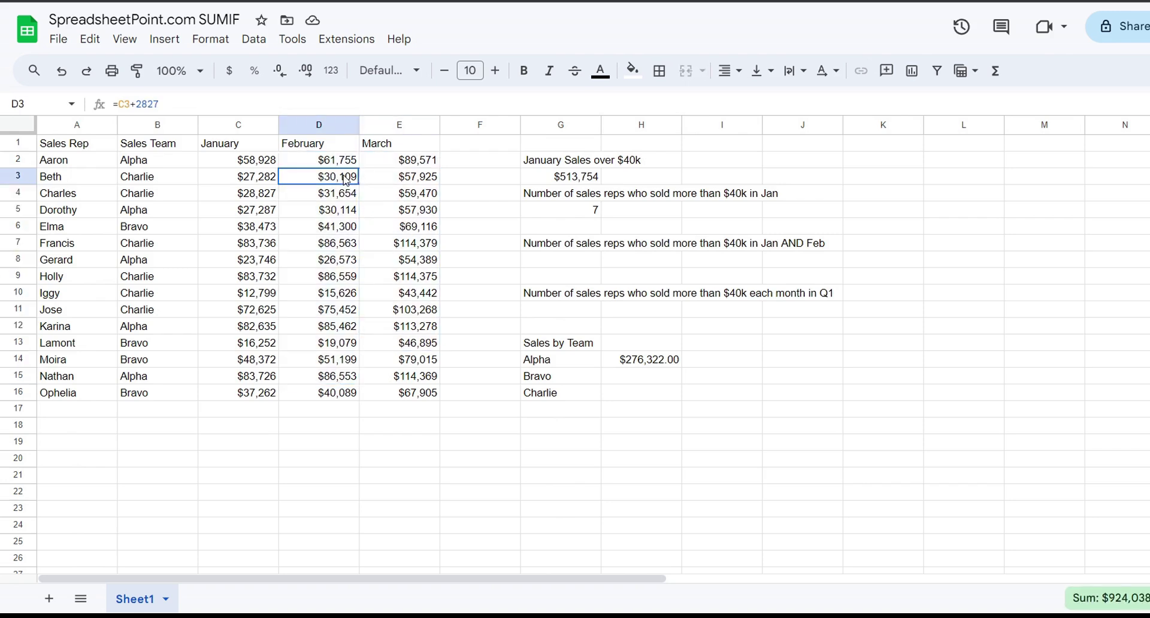
{"action": "left_click", "coordinate": [647, 361]}
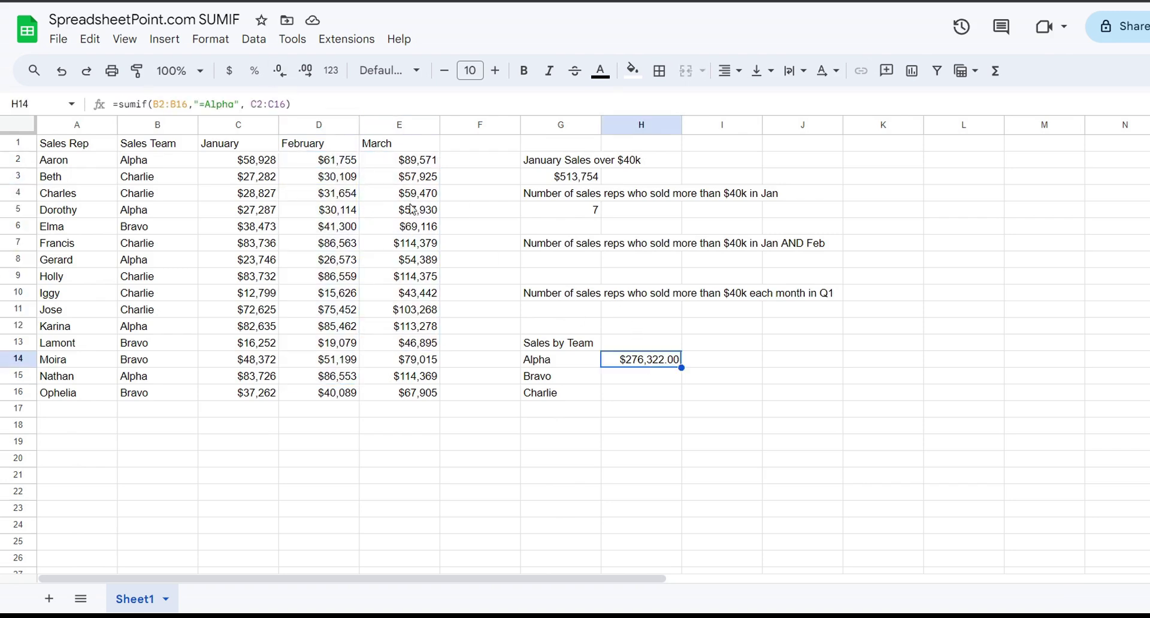
Step: Change the sum range in H14's formula to C$2:C$16
{"action": "left_click", "coordinate": [261, 105]}
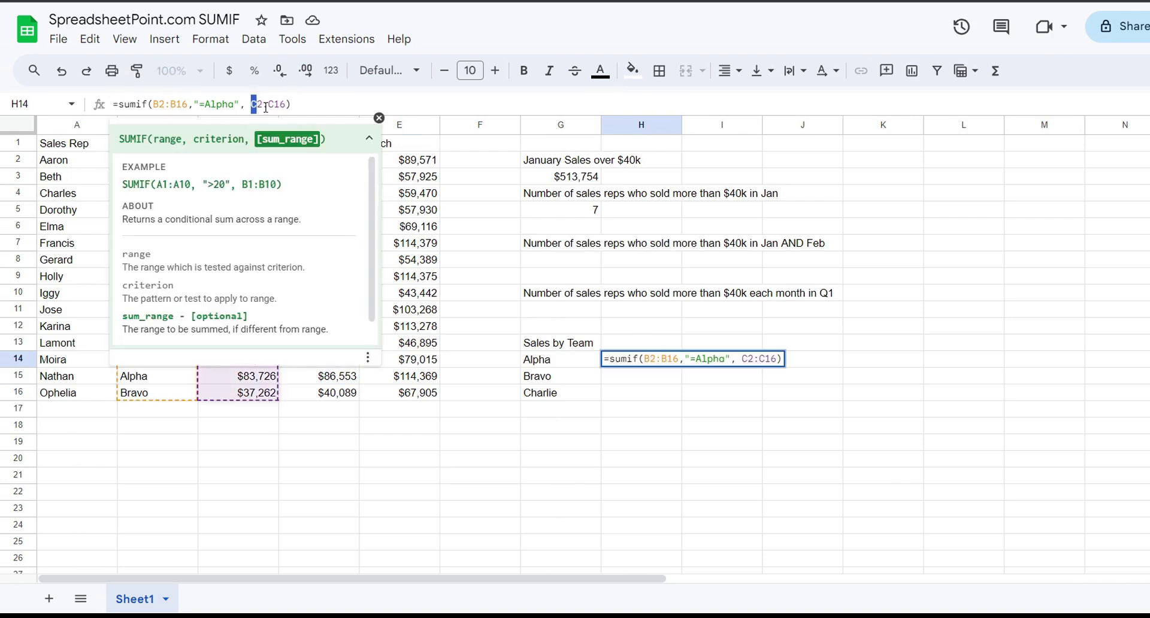
{"action": "type", "text": "$2:C"}
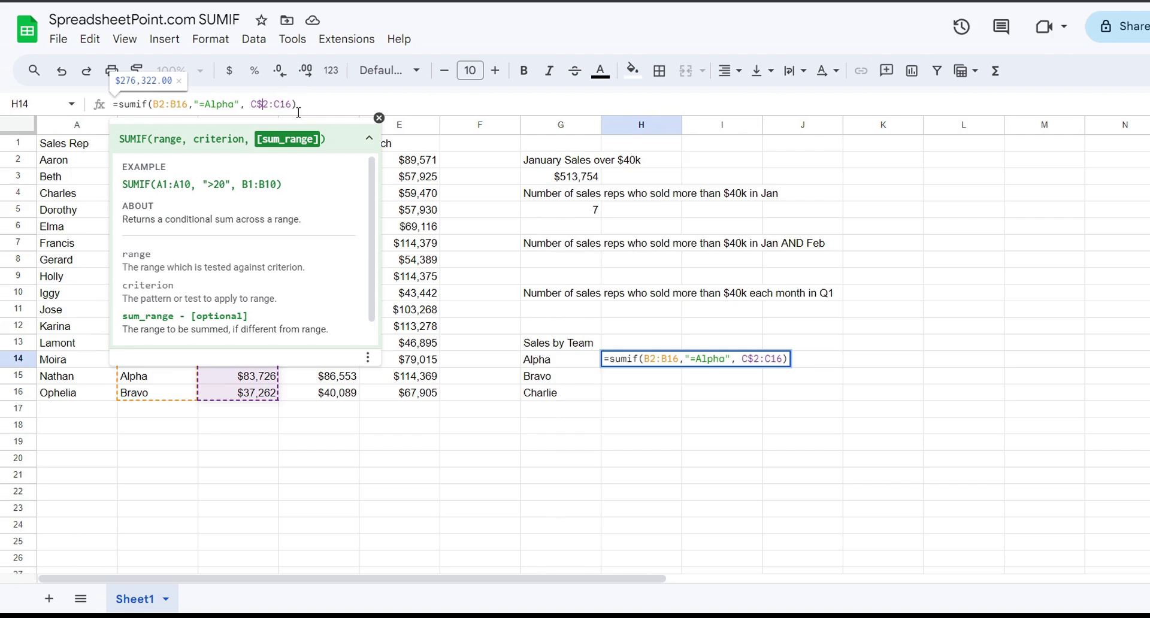
{"action": "type", "text": "$"}
{"action": "left_click_drag", "start_coordinate": [303, 106], "coordinate": [253, 114]}
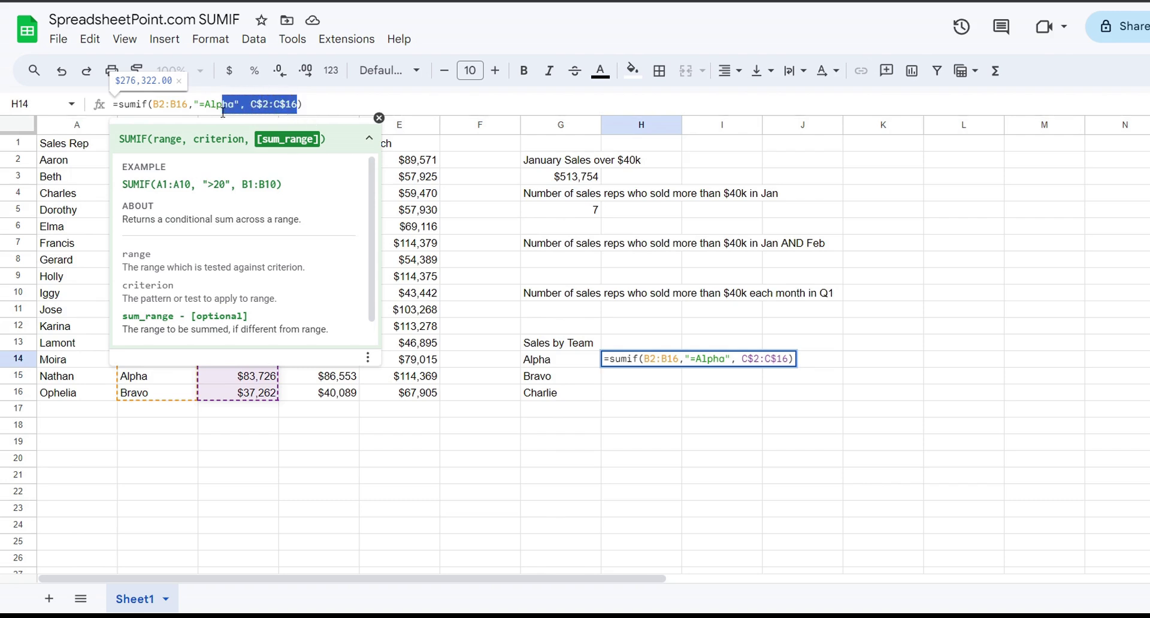
Step: Lock the team range as $B$2:$B$16 and commit the Alpha formula
{"action": "left_click", "coordinate": [166, 106]}
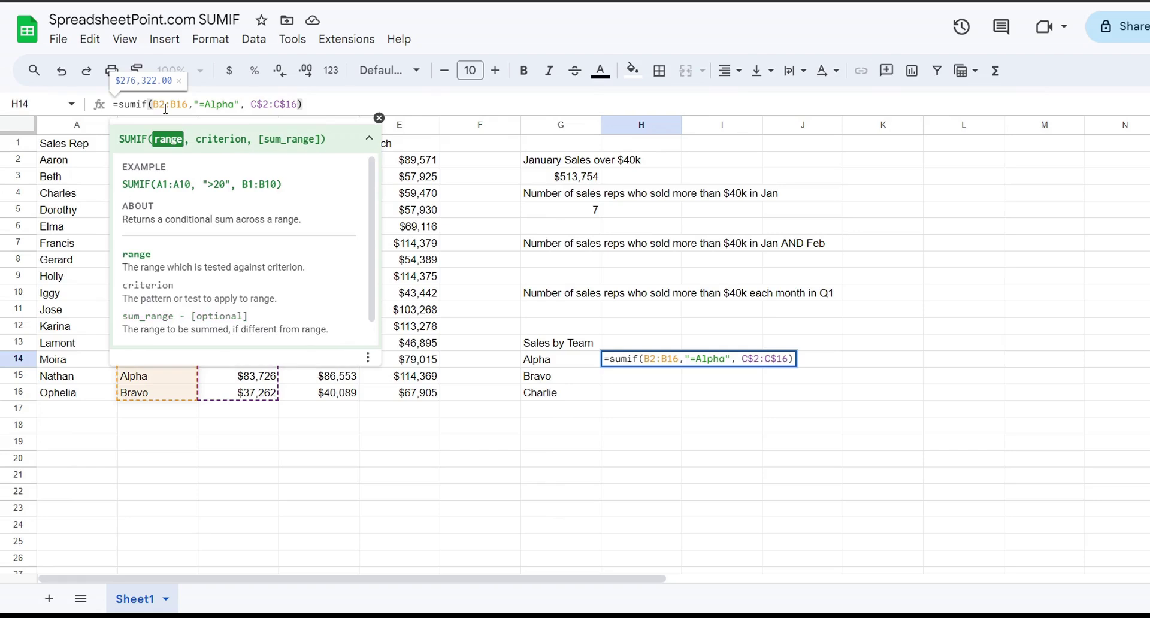
{"action": "type", "text": "$"}
{"action": "key", "text": "Right"}
{"action": "type", "text": "$"}
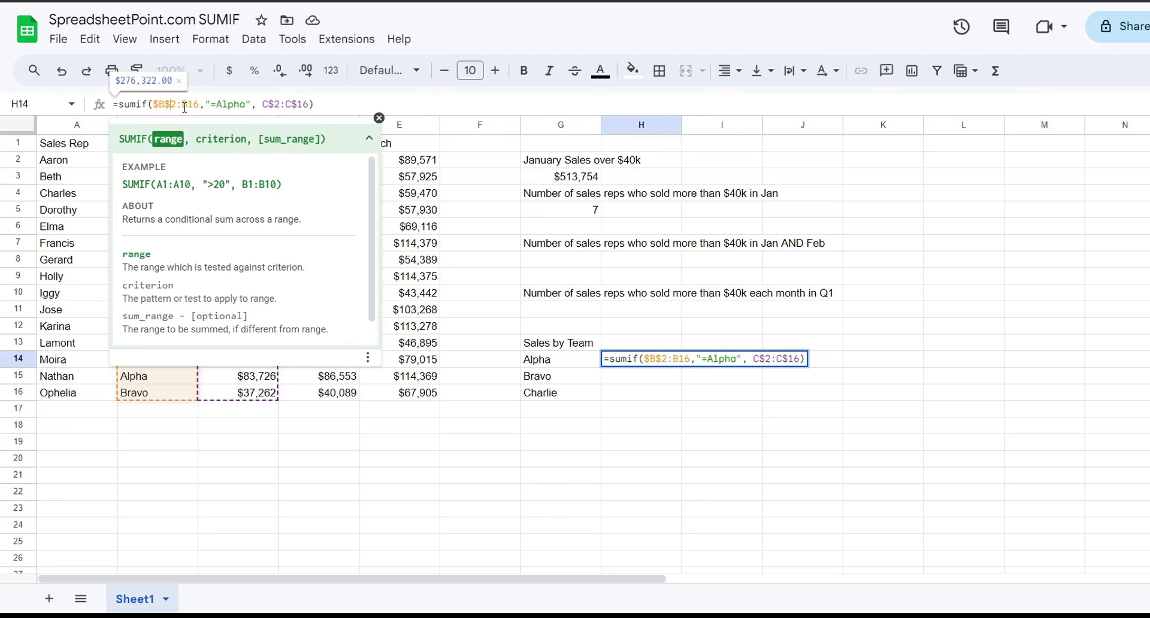
{"action": "left_click", "coordinate": [186, 106]}
{"action": "type", "text": "$"}
{"action": "left_click", "coordinate": [197, 106]}
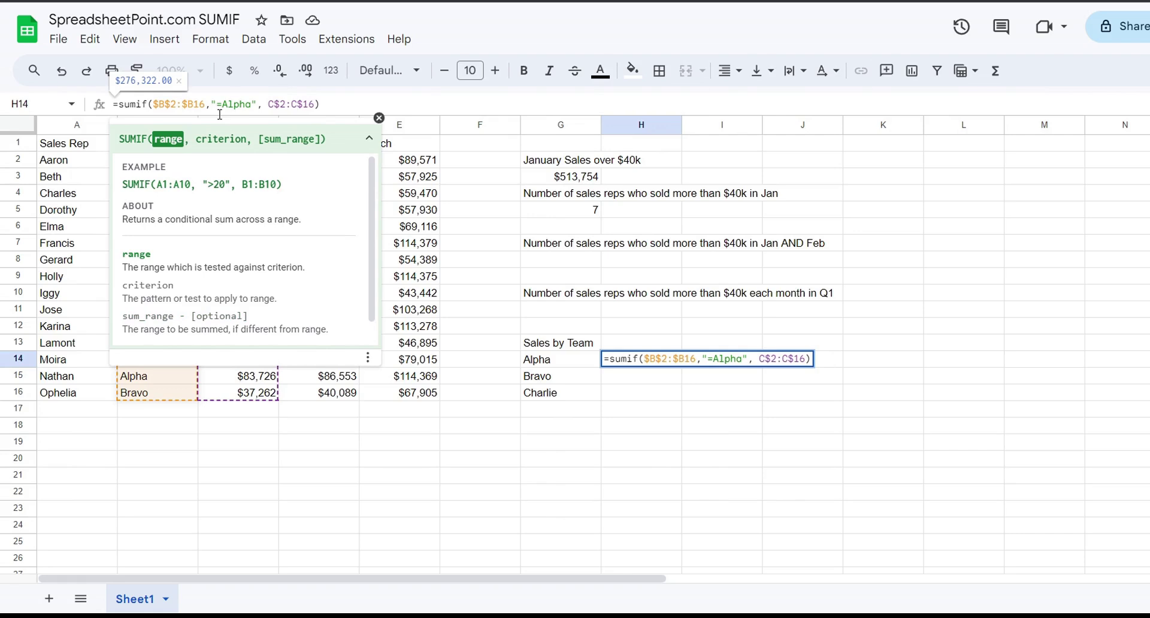
{"action": "type", "text": "$"}
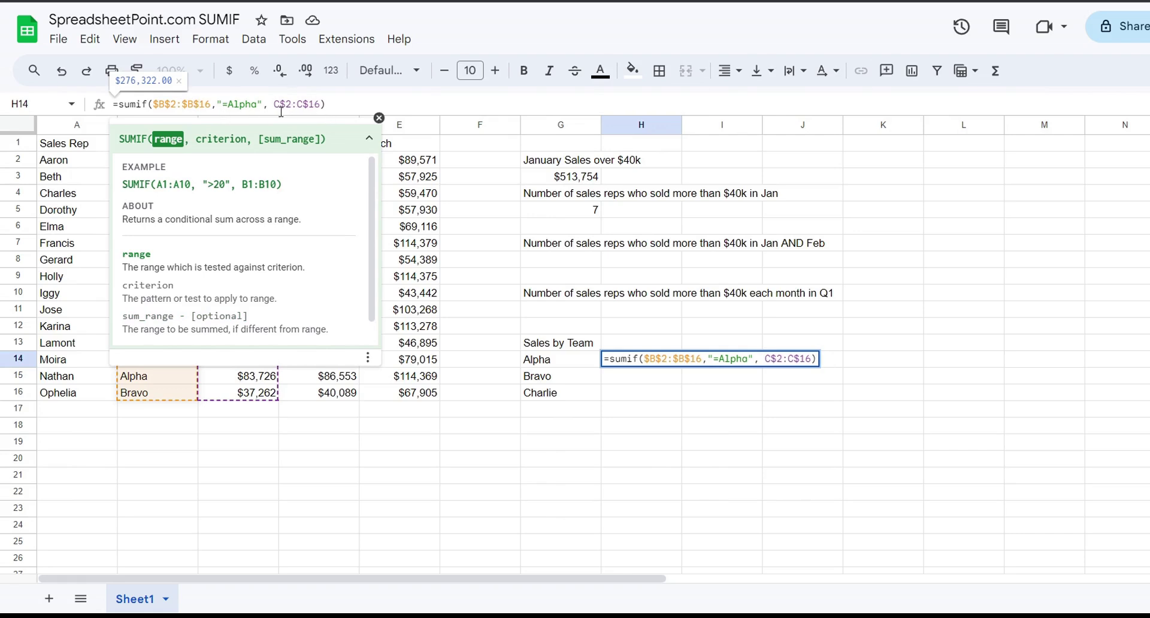
{"action": "left_click_drag", "start_coordinate": [274, 106], "coordinate": [280, 105]}
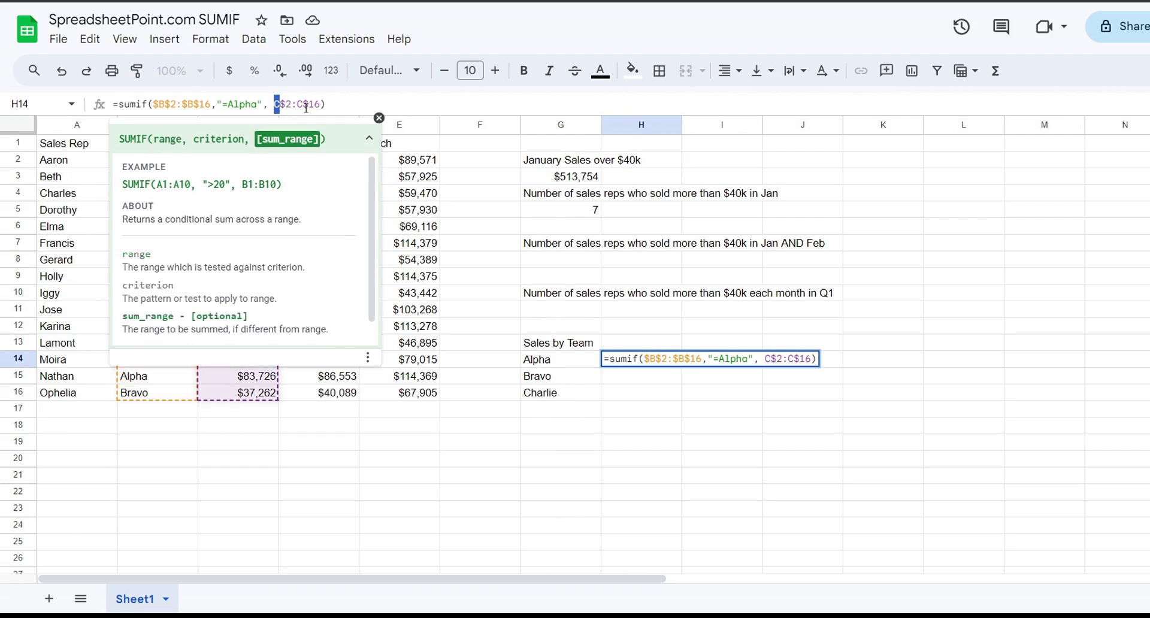
{"action": "left_click_drag", "start_coordinate": [305, 107], "coordinate": [308, 109]}
{"action": "left_click", "coordinate": [614, 269]}
Step: Fill the Alpha formula from H14 to J14, giving Feb $290,457.00 and Mar $429,537.00
{"action": "left_click", "coordinate": [637, 371]}
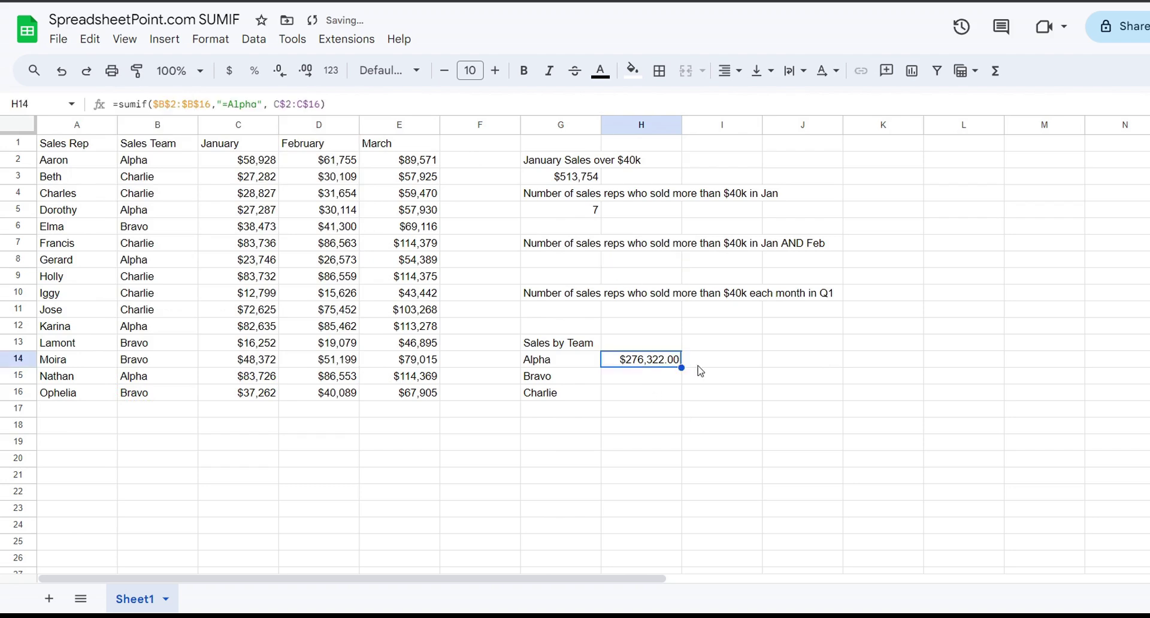
{"action": "left_click_drag", "start_coordinate": [681, 368], "coordinate": [800, 370]}
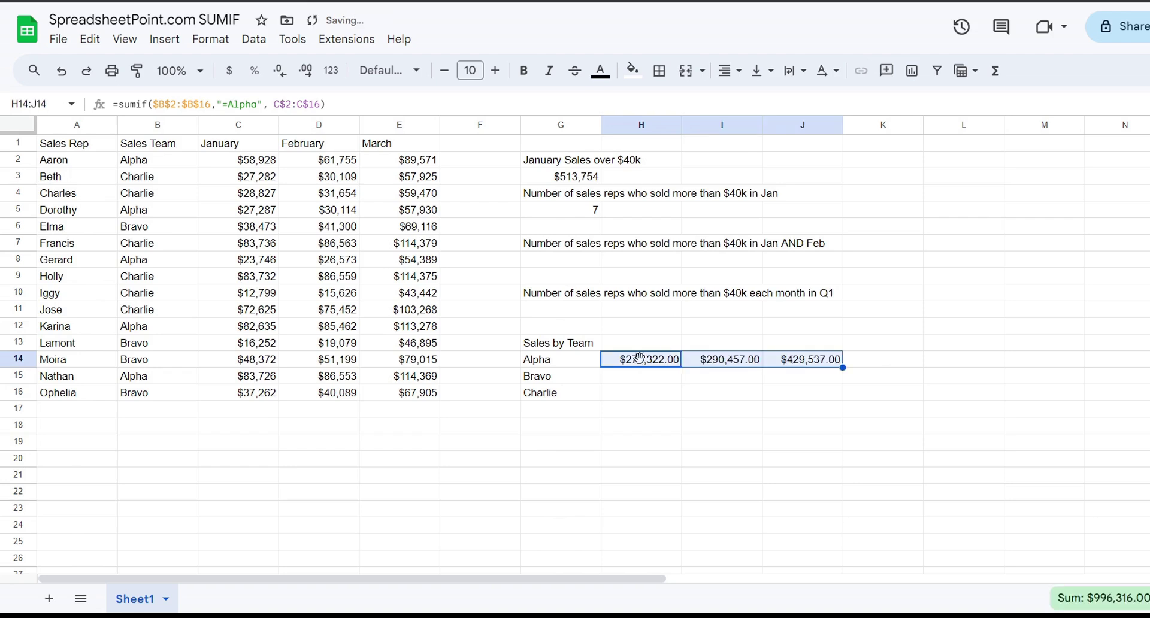
{"action": "double_click", "coordinate": [705, 363]}
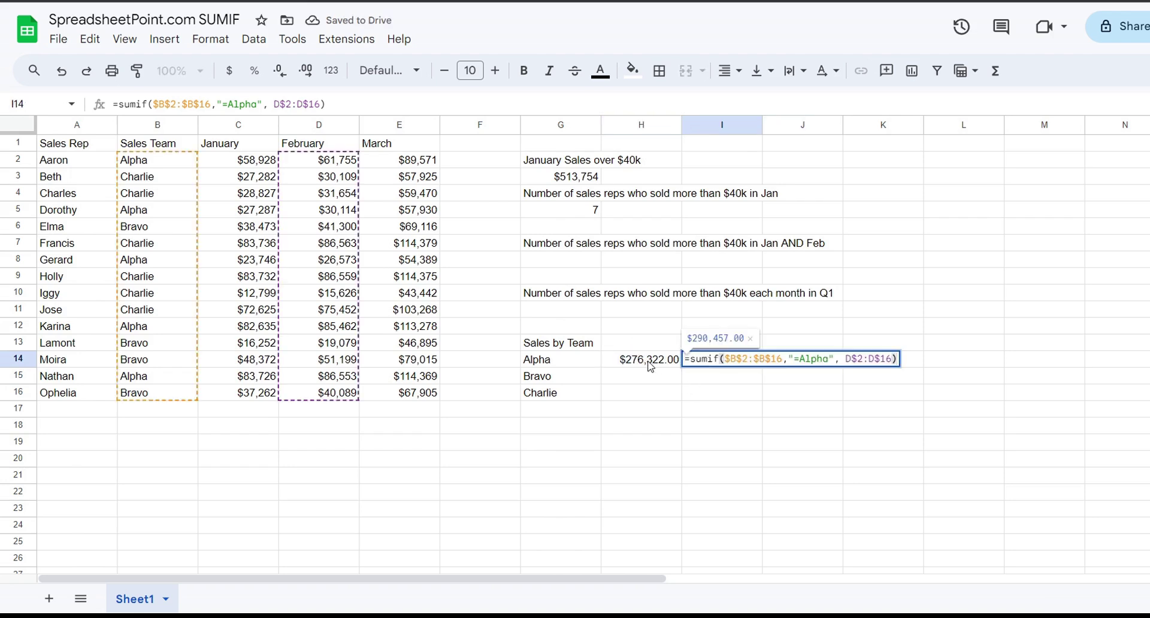
{"action": "left_click", "coordinate": [857, 368]}
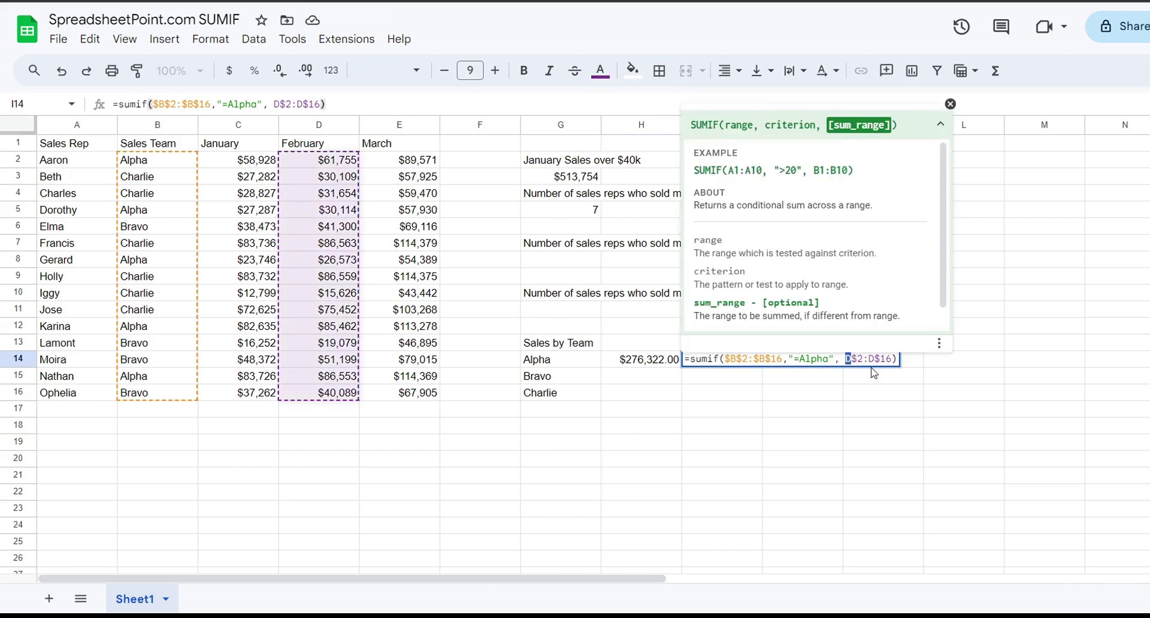
{"action": "left_click", "coordinate": [874, 372]}
{"action": "left_click", "coordinate": [797, 359]}
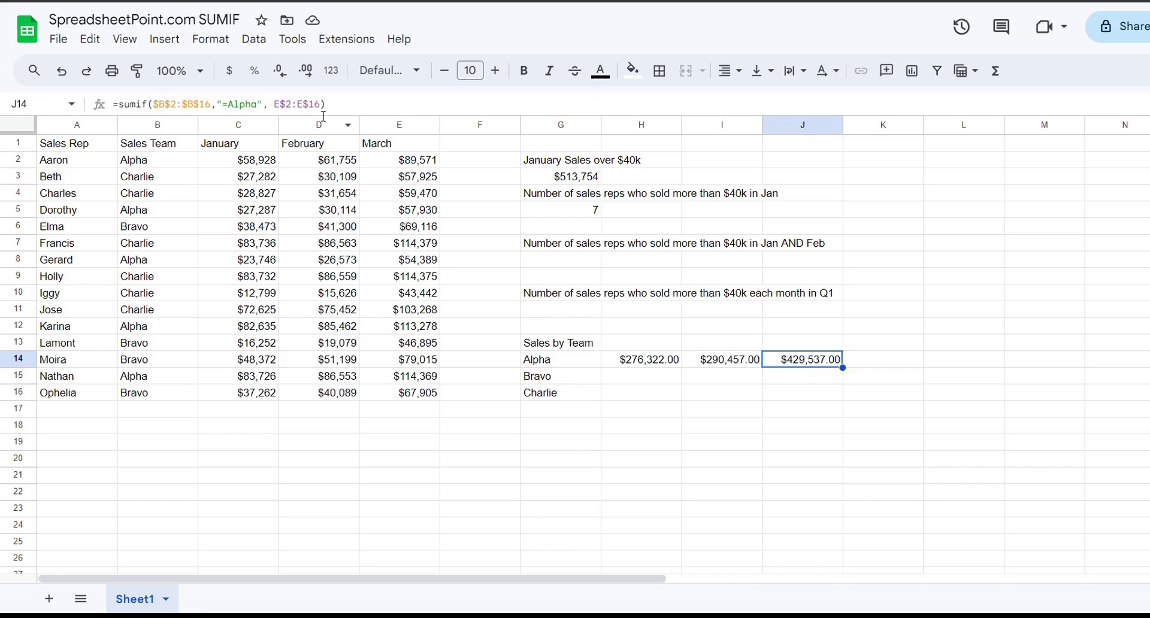
{"action": "left_click", "coordinate": [286, 111]}
Step: Label H13:J13 with the month headings Jan, Feb and Mar
{"action": "left_click", "coordinate": [906, 332]}
{"action": "left_click", "coordinate": [638, 344]}
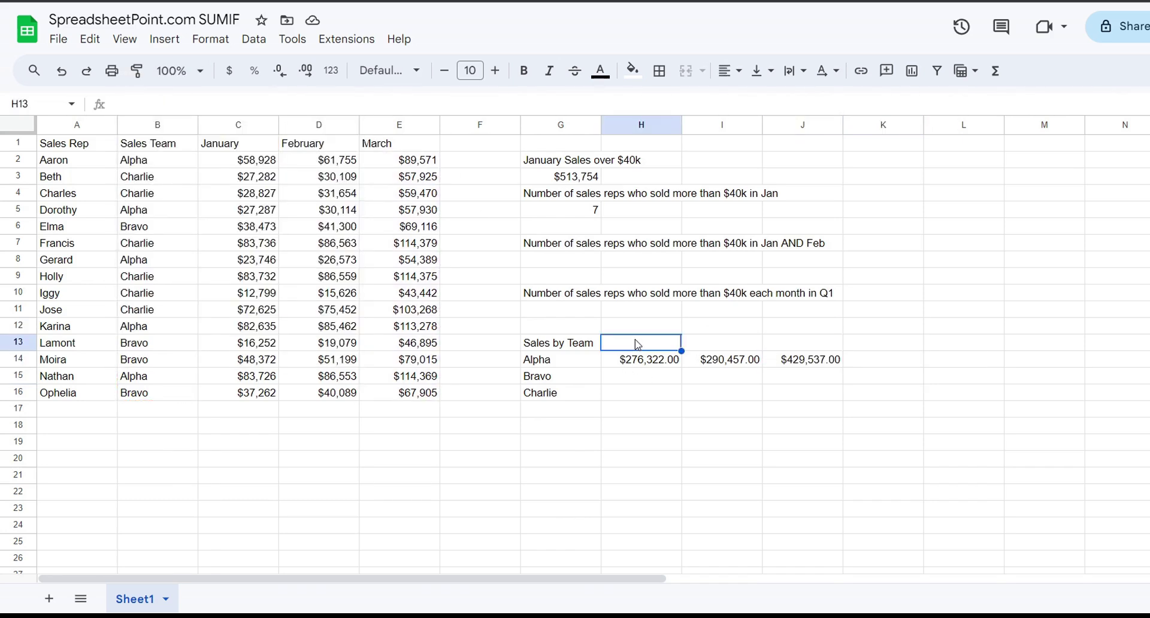
{"action": "type", "text": "Jan"}
{"action": "key", "text": "Tab"}
{"action": "type", "text": "Feb"}
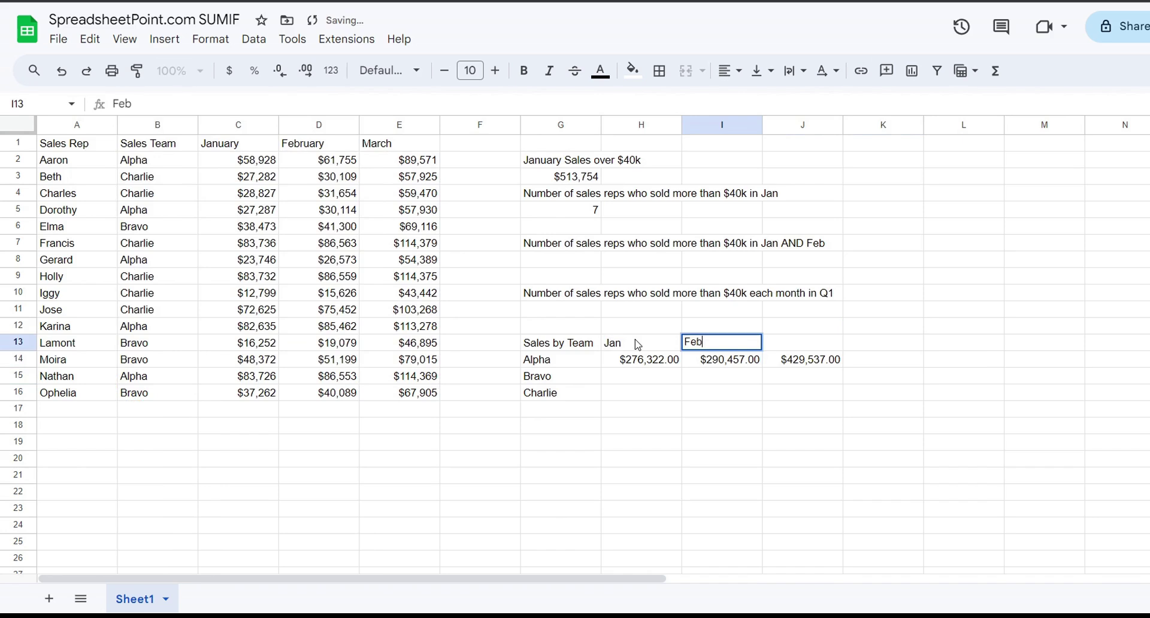
{"action": "key", "text": "Tab"}
{"action": "type", "text": "Mar"}
{"action": "key", "text": "Return"}
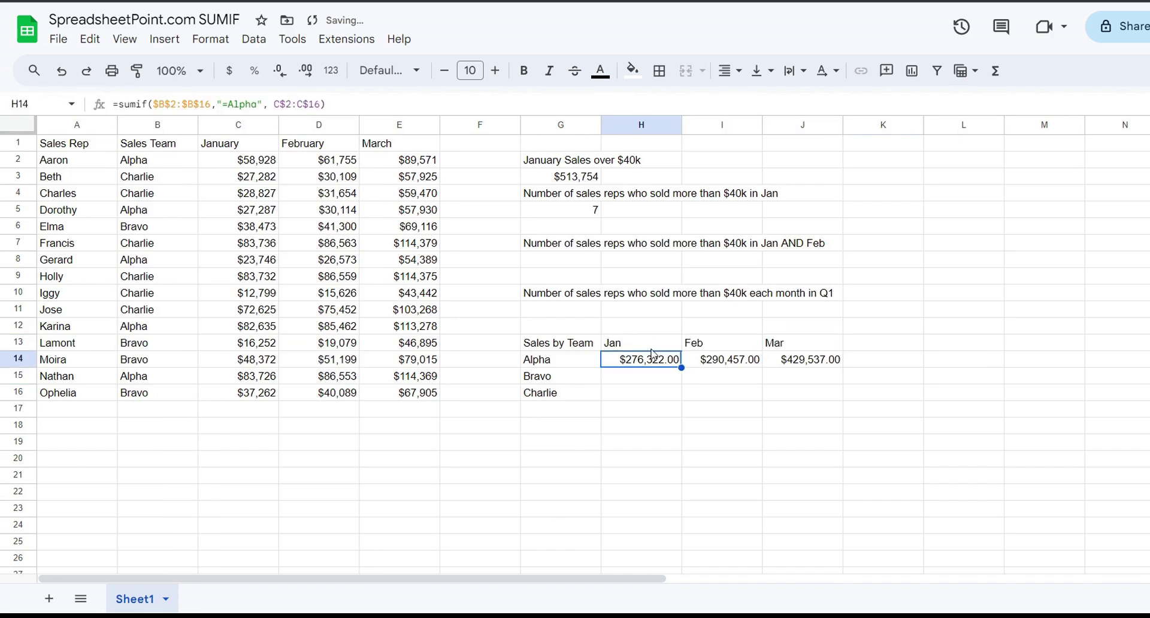
Step: Copy Alpha's January formula to H15 and change the criterion to Bravo
{"action": "key", "text": "ctrl+c"}
{"action": "left_click", "coordinate": [654, 378]}
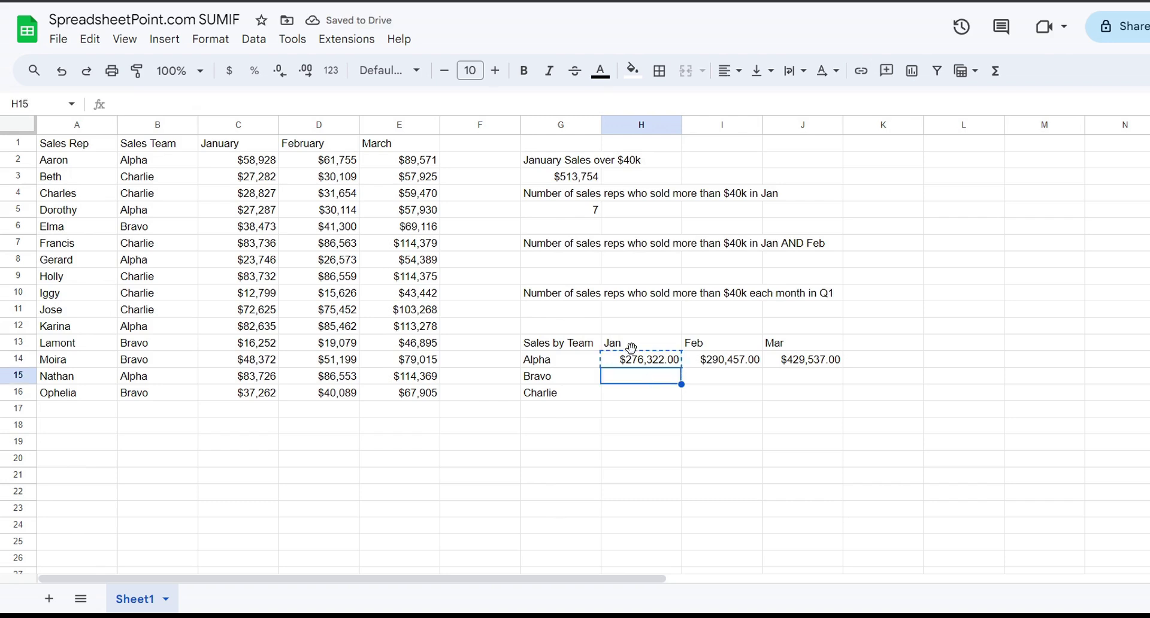
{"action": "key", "text": "ctrl+v"}
{"action": "left_click", "coordinate": [243, 108]}
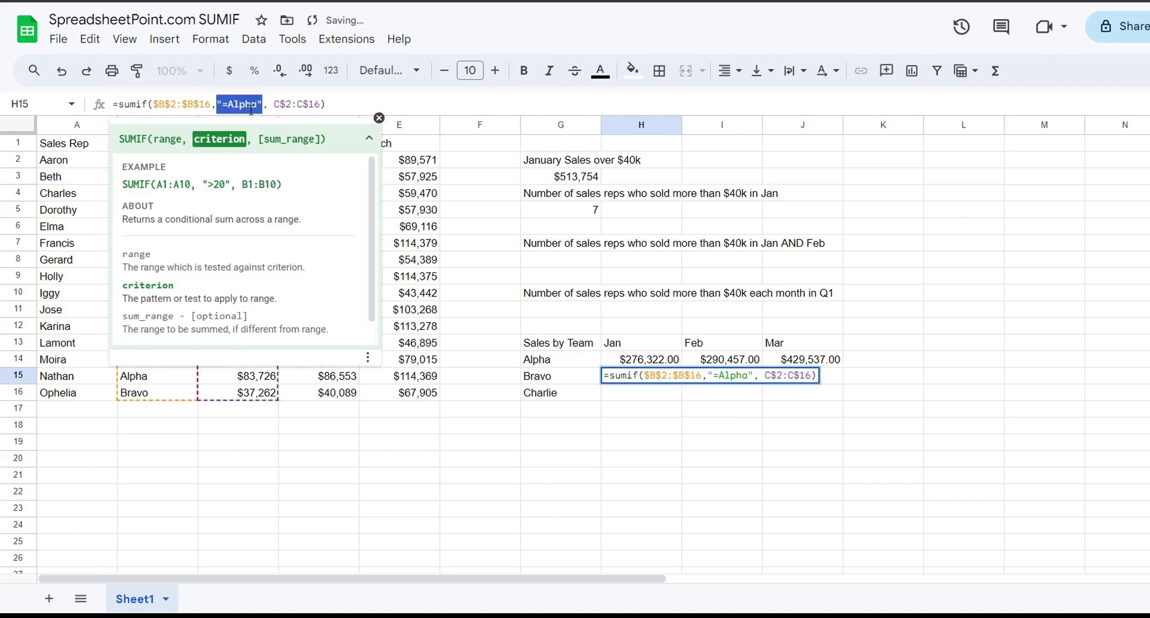
{"action": "left_click_drag", "start_coordinate": [228, 106], "coordinate": [262, 108]}
{"action": "type", "text": "Bravo"}
{"action": "key", "text": "Return"}
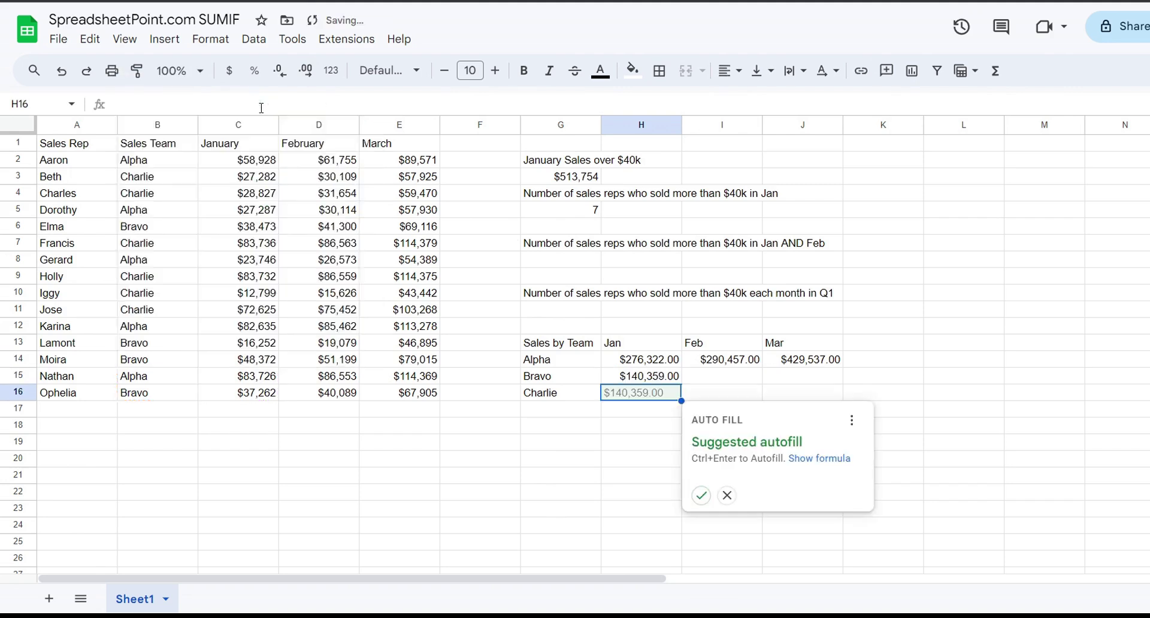
Step: Copy the Bravo formula to H16 and change the criterion to Charlie, giving $309,001.00
{"action": "double_click", "coordinate": [655, 394]}
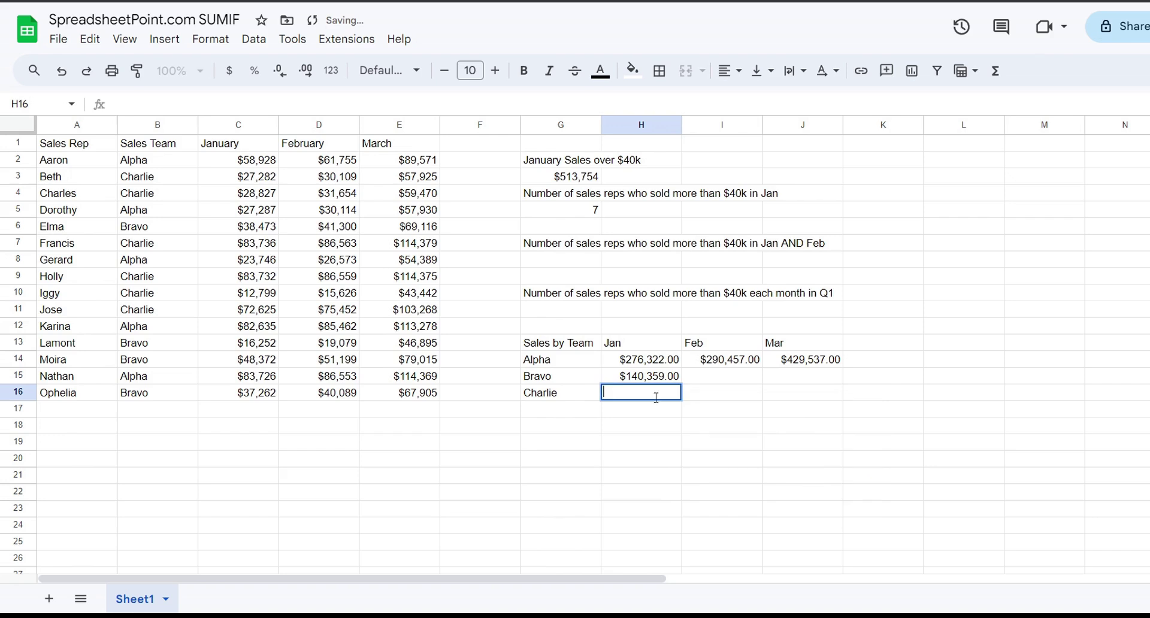
{"action": "key", "text": "ctrl+v"}
{"action": "left_click", "coordinate": [976, 548]}
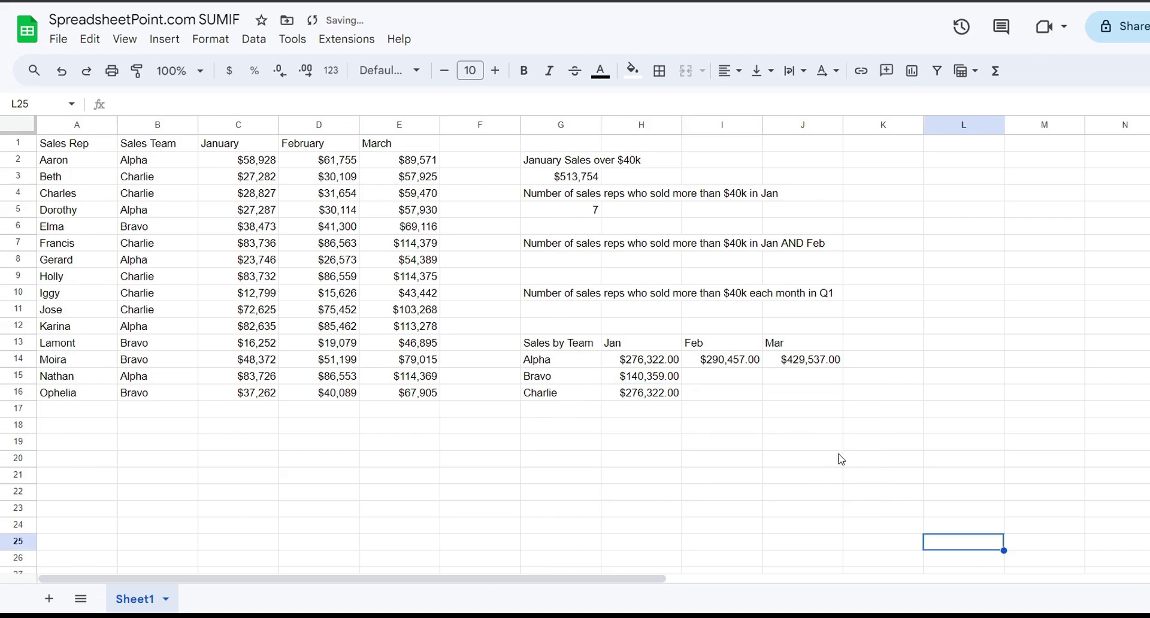
{"action": "left_click", "coordinate": [665, 378]}
{"action": "key", "text": "ctrl+c"}
{"action": "left_click", "coordinate": [657, 395]}
{"action": "key", "text": "ctrl+v"}
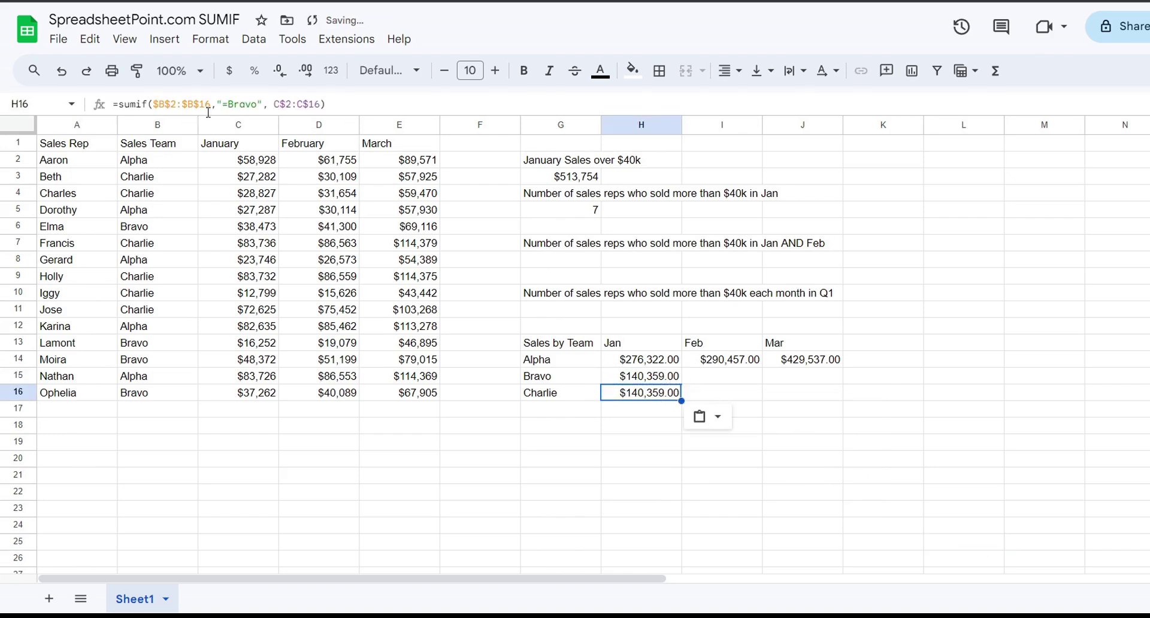
{"action": "double_click", "coordinate": [232, 107]}
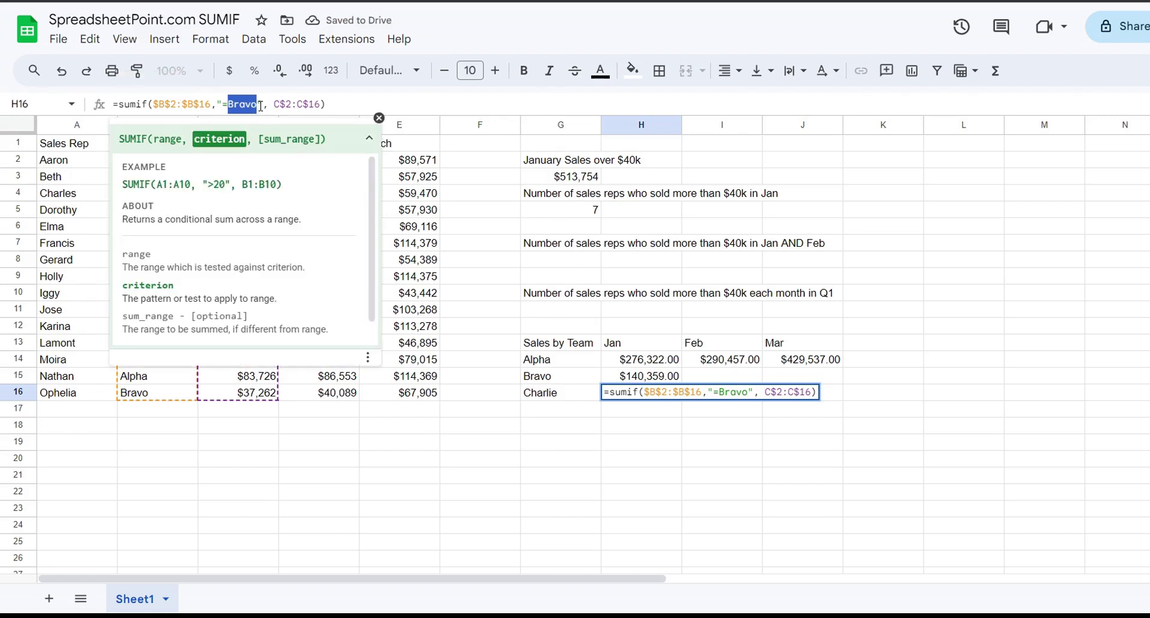
{"action": "type", "text": "Charlie"}
{"action": "key", "text": "Return"}
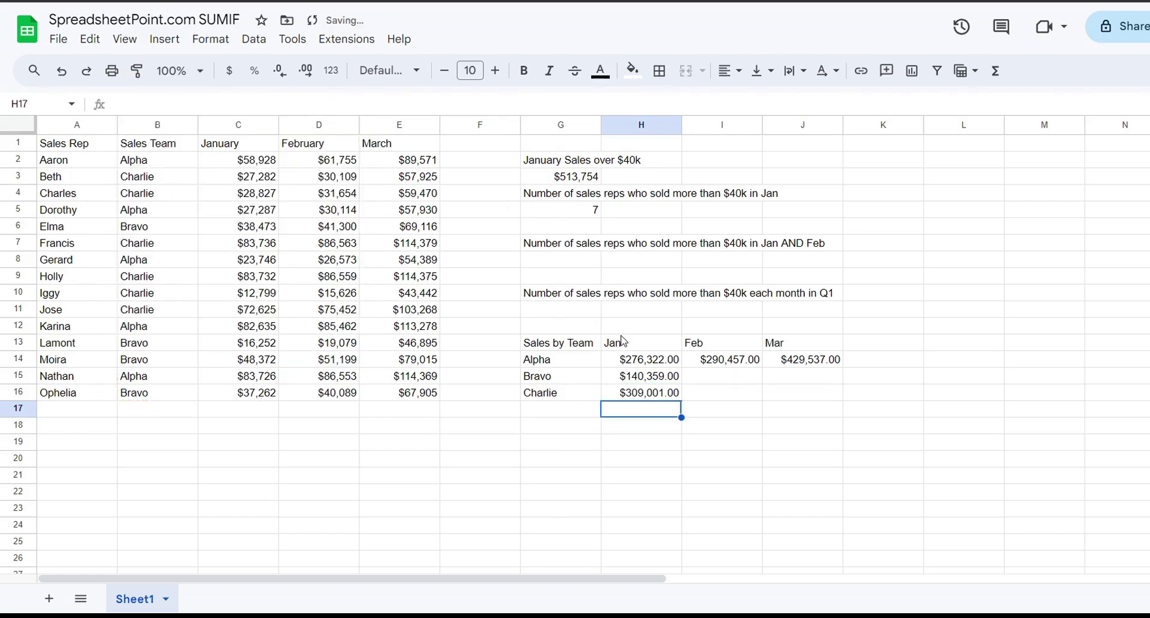
{"action": "double_click", "coordinate": [659, 373]}
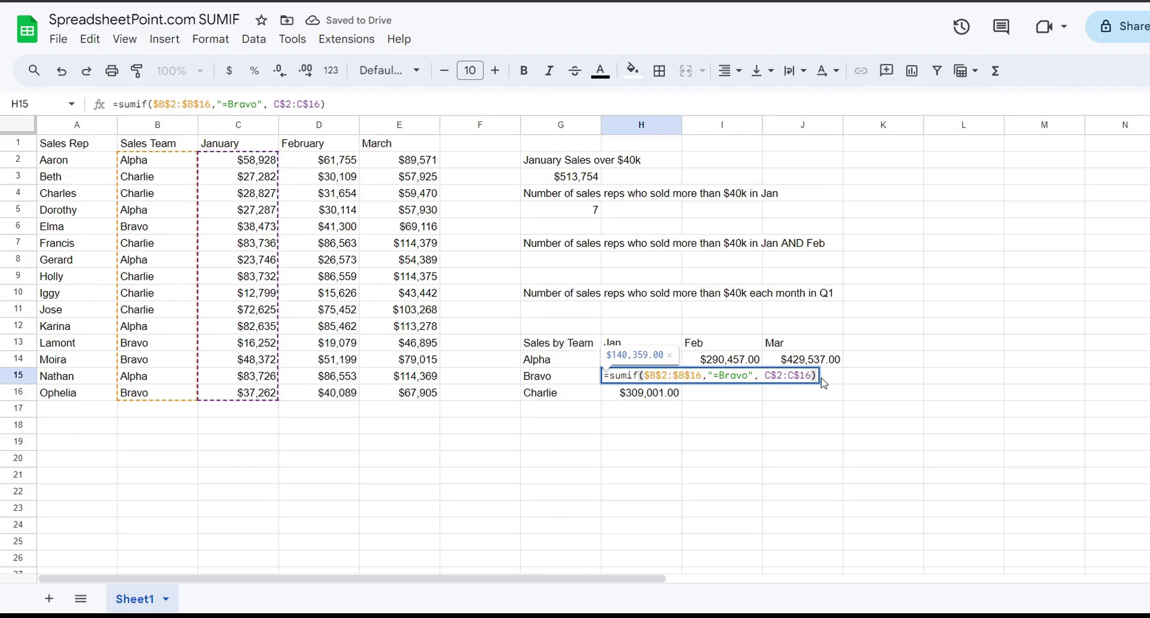
{"action": "left_click_drag", "start_coordinate": [651, 376], "coordinate": [695, 376]}
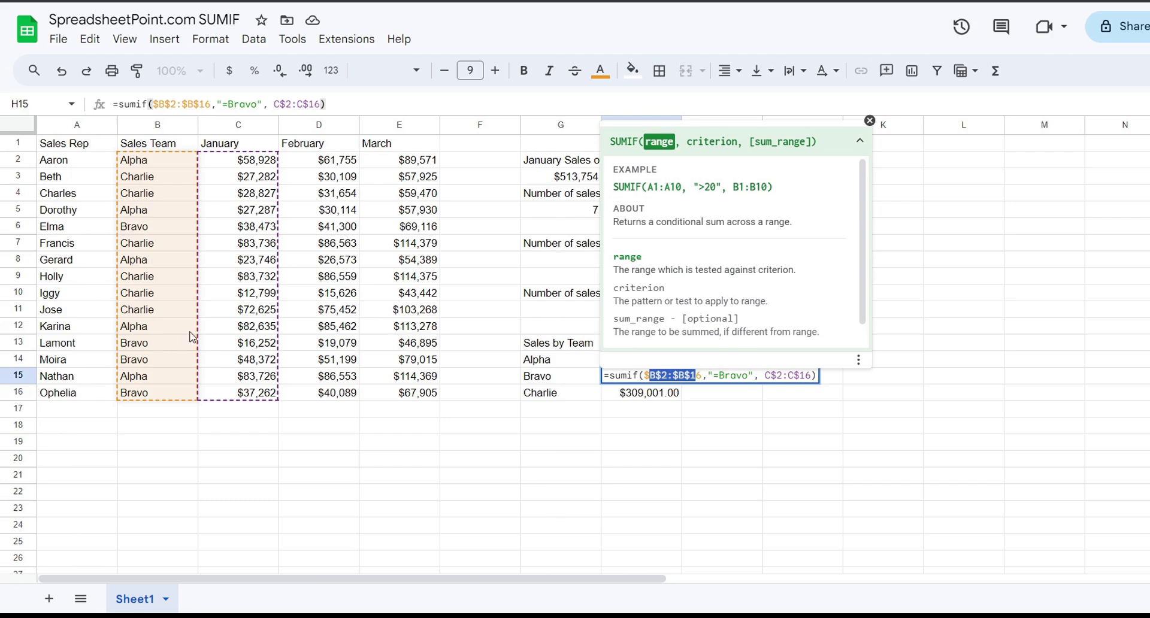
{"action": "left_click", "coordinate": [728, 381]}
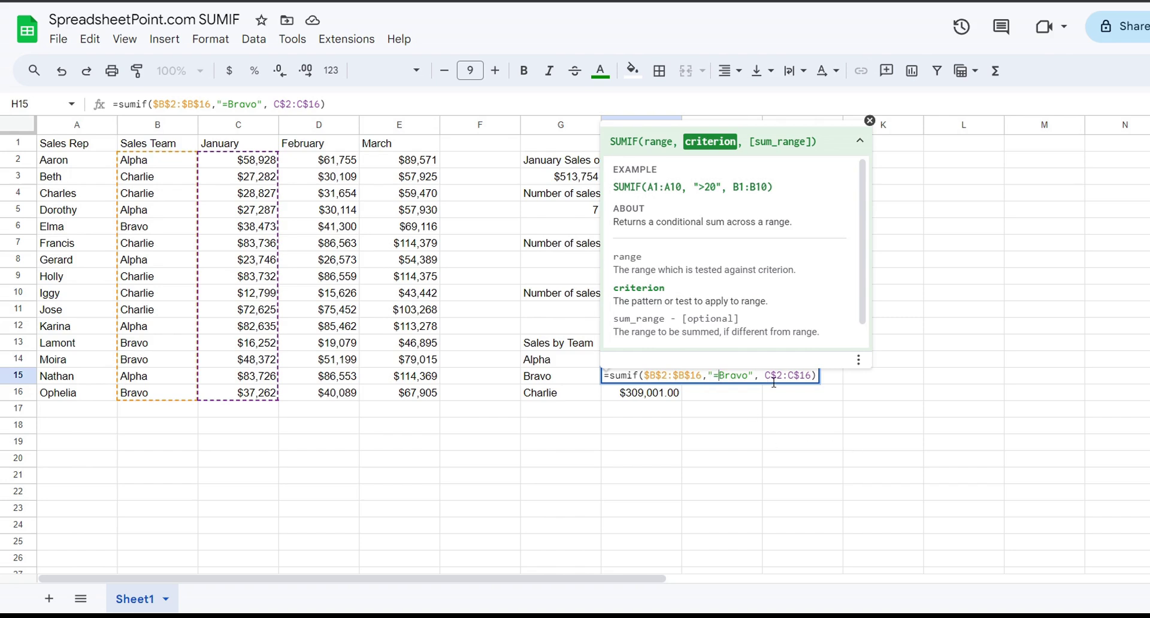
{"action": "left_click_drag", "start_coordinate": [765, 376], "coordinate": [811, 376]}
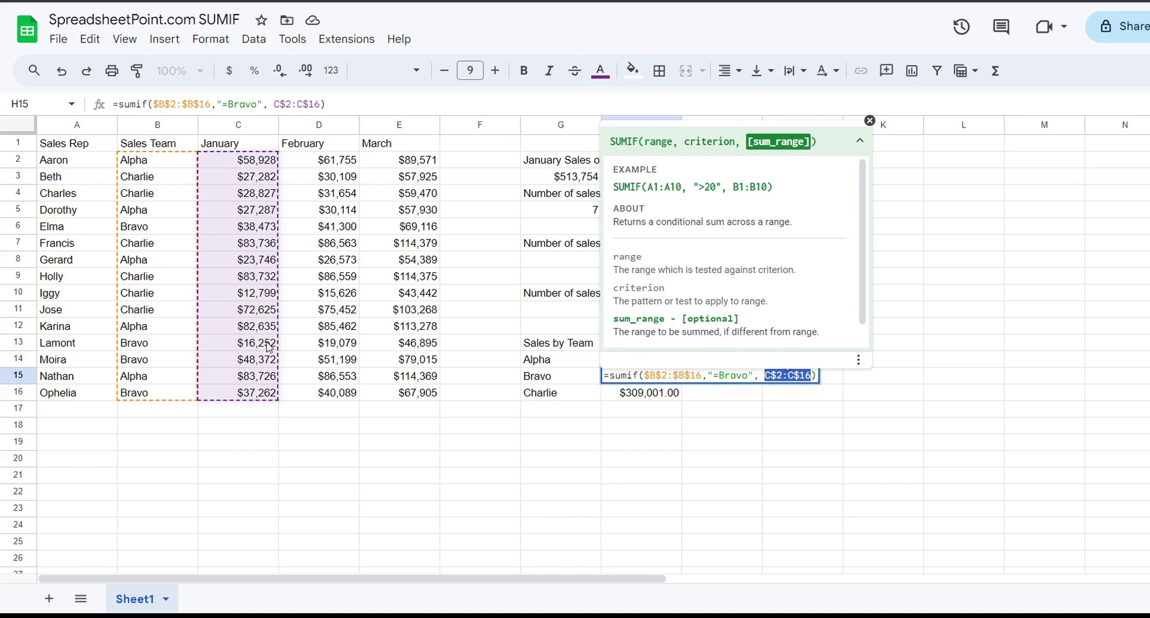
Step: Fill the Bravo and Charlie formulas across Feb and Mar, e.g. Charlie $325,963.00 and $492,859.00
{"action": "key", "text": "Return"}
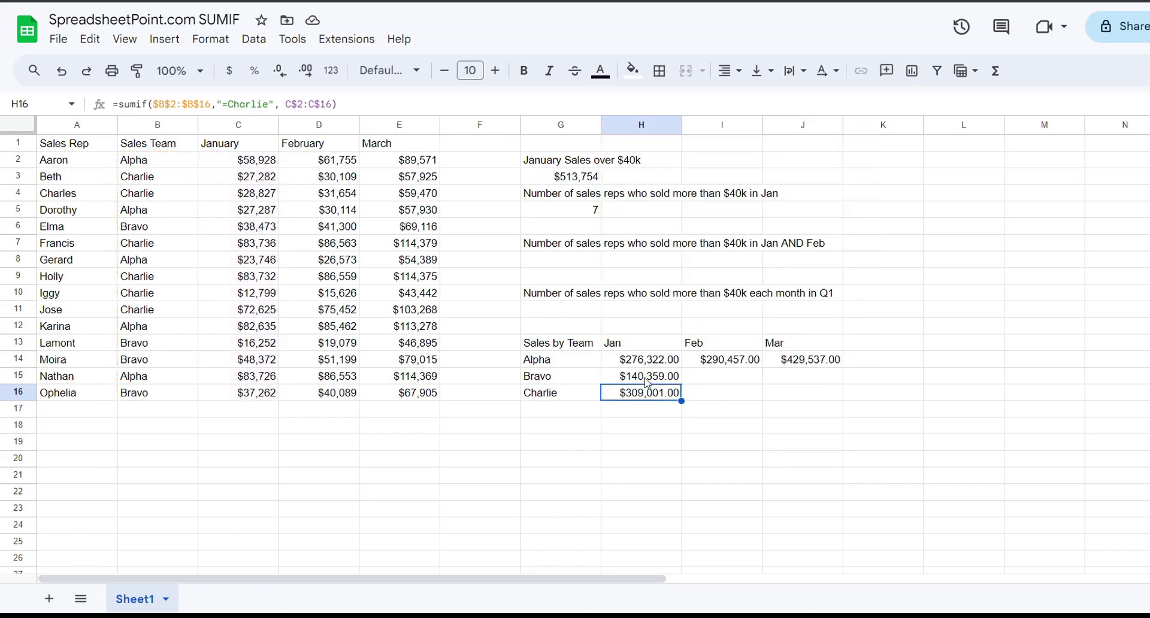
{"action": "key", "text": "Up"}
{"action": "left_click_drag", "start_coordinate": [681, 384], "coordinate": [806, 377]}
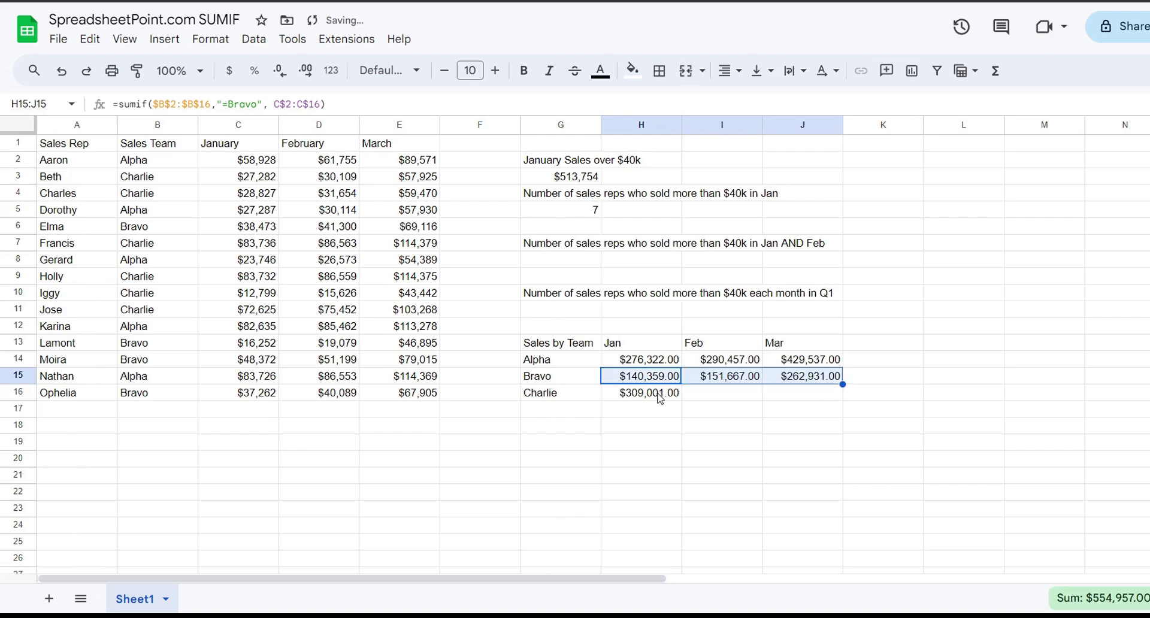
{"action": "left_click", "coordinate": [664, 396]}
{"action": "left_click_drag", "start_coordinate": [681, 401], "coordinate": [815, 408]}
{"action": "left_click", "coordinate": [958, 395]}
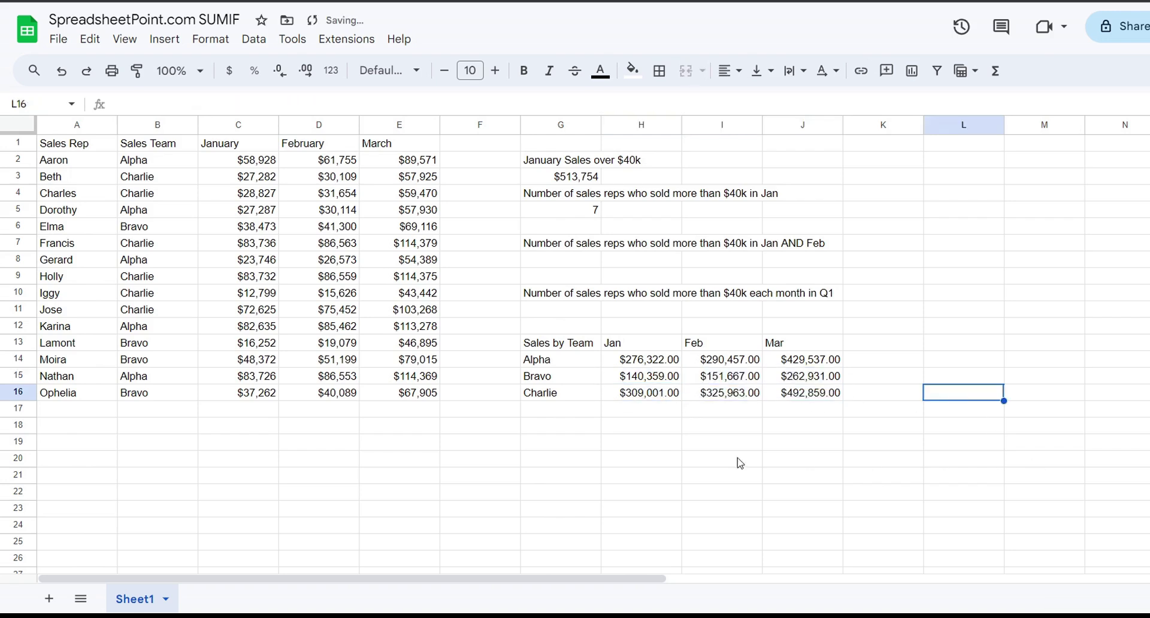